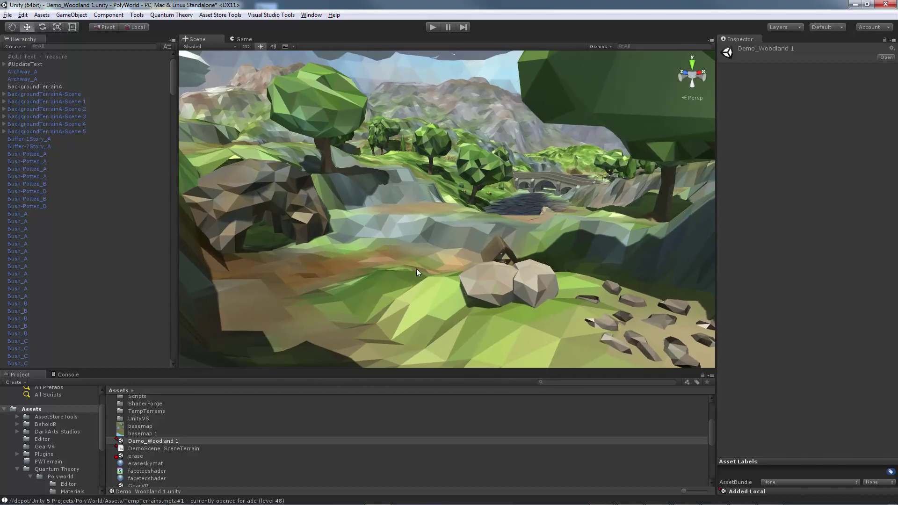
Delete the existing SceneTerrain-Scene poly mesh object from the scene.
{"action": "left_click", "coordinate": [424, 258]}
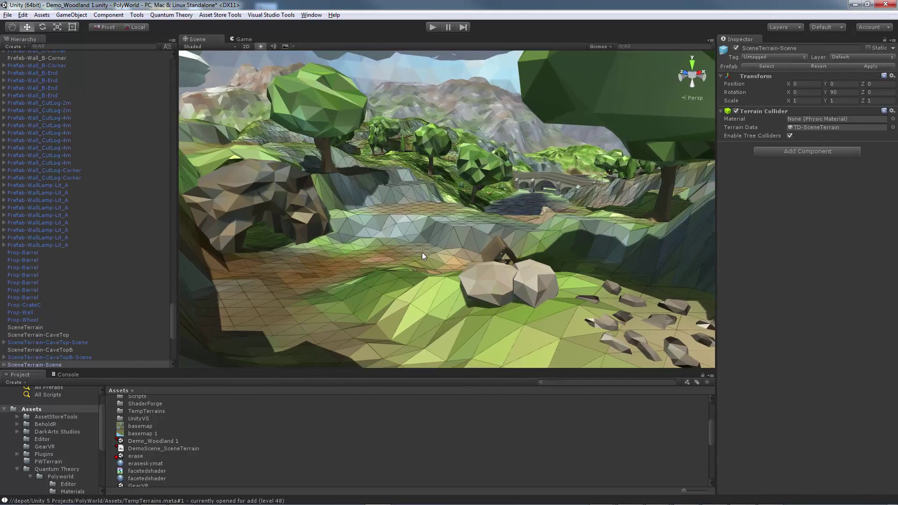
{"action": "right_click_drag", "start_coordinate": [422, 252], "coordinate": [448, 248]}
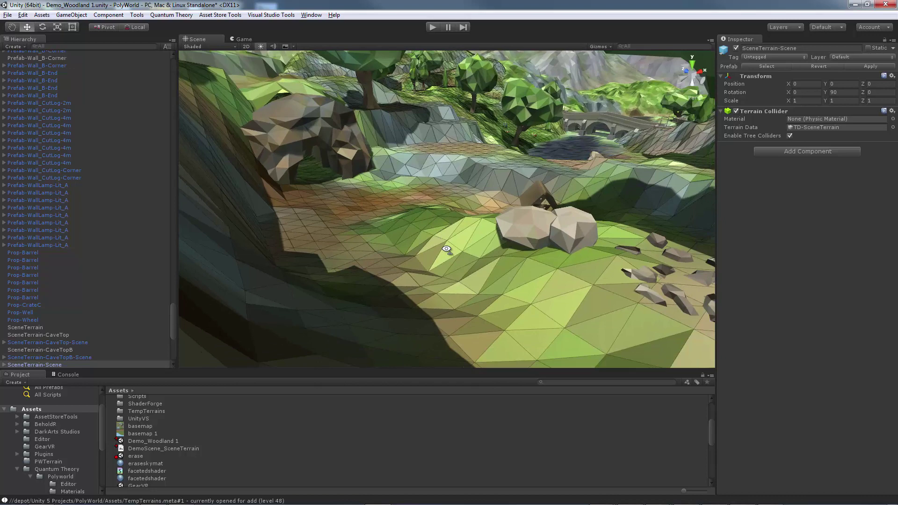
{"action": "key", "text": "Delete"}
Enable the Terrain component of the SceneTerrain object to show the original Unity terrain.
{"action": "left_click", "coordinate": [36, 326]}
{"action": "left_click", "coordinate": [737, 101]}
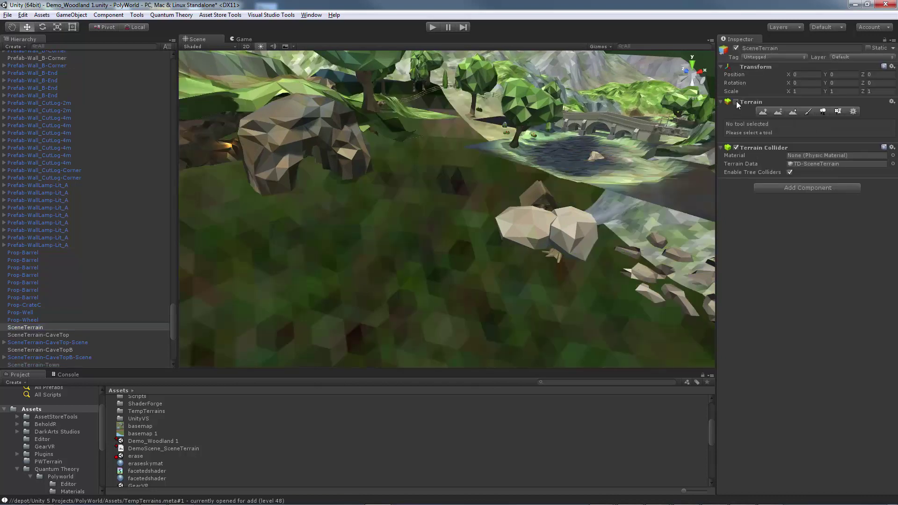
{"action": "right_click_drag", "start_coordinate": [413, 246], "coordinate": [420, 229]}
{"action": "right_click_drag", "start_coordinate": [574, 260], "coordinate": [485, 246]}
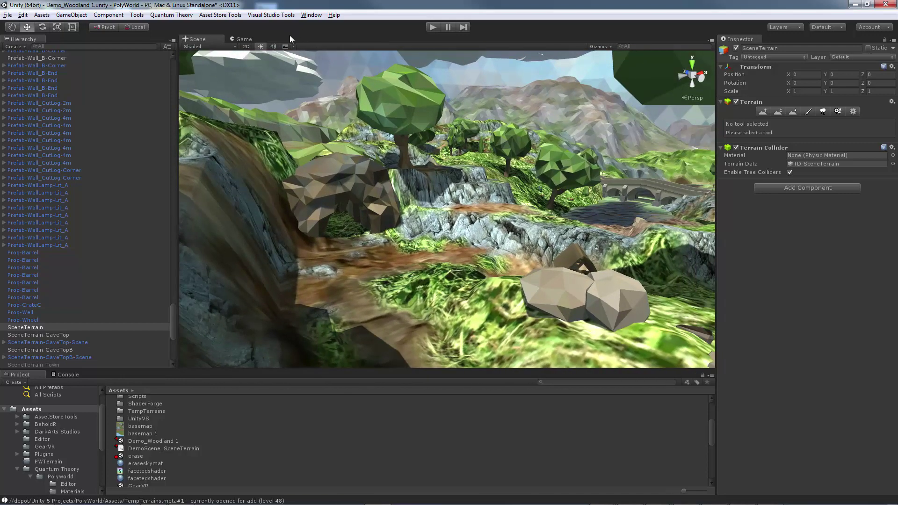
{"action": "left_click", "coordinate": [311, 15]}
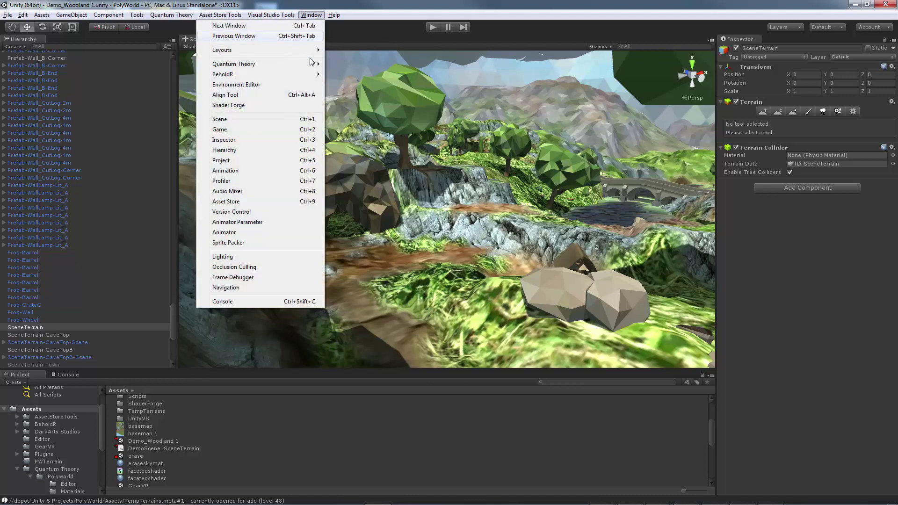
{"action": "mouse_move", "coordinate": [302, 62]}
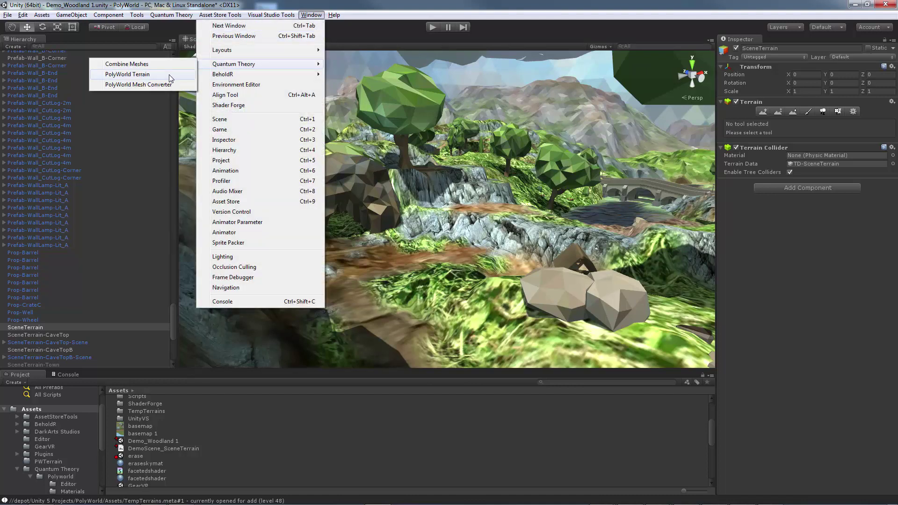
{"action": "left_click", "coordinate": [405, 11]}
Add the QT_Poly World Terrain script component to the SceneTerrain object.
{"action": "key", "text": "s"}
{"action": "right_click_drag", "start_coordinate": [465, 213], "coordinate": [453, 249]}
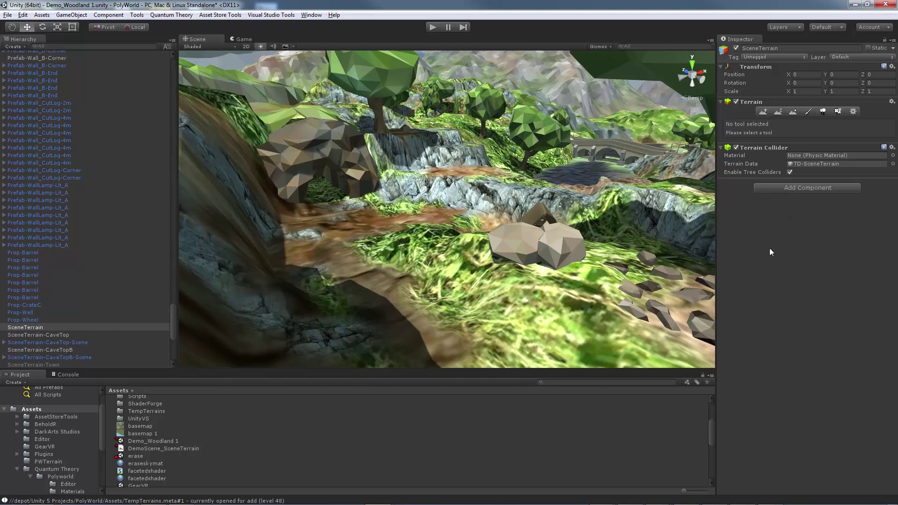
{"action": "left_click", "coordinate": [789, 187]}
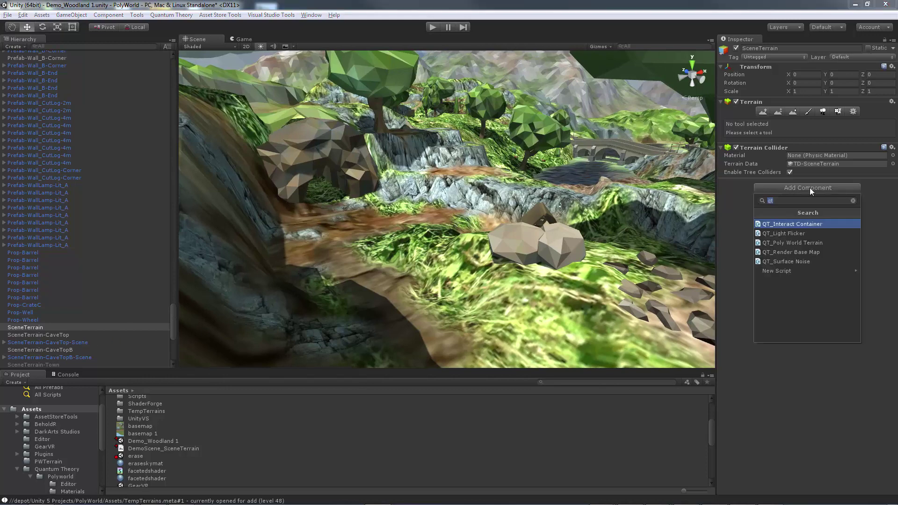
{"action": "left_click", "coordinate": [802, 244]}
{"action": "mouse_move", "coordinate": [470, 239]}
{"action": "right_mouse_down"}
{"action": "mouse_move", "coordinate": [479, 243]}
{"action": "mouse_move", "coordinate": [466, 236]}
{"action": "right_mouse_up"}
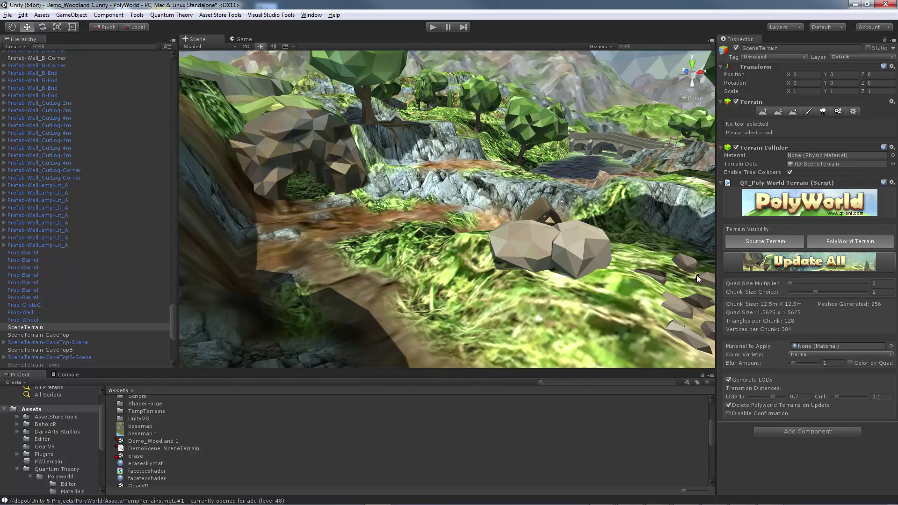
Try switching the terrain visibility between Source Terrain and PolyWorld Terrain.
{"action": "left_click", "coordinate": [775, 244]}
{"action": "left_click", "coordinate": [776, 244]}
{"action": "left_click", "coordinate": [846, 242]}
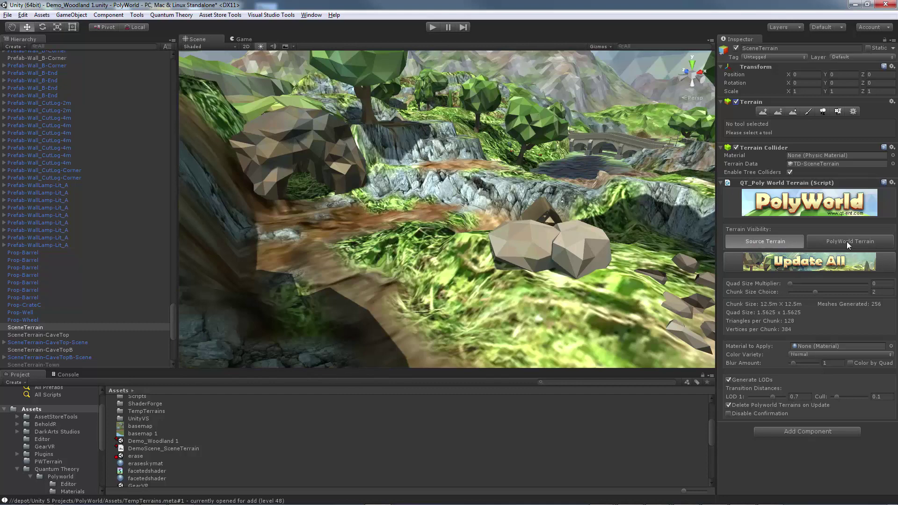
{"action": "left_click", "coordinate": [772, 242]}
{"action": "left_click", "coordinate": [772, 241]}
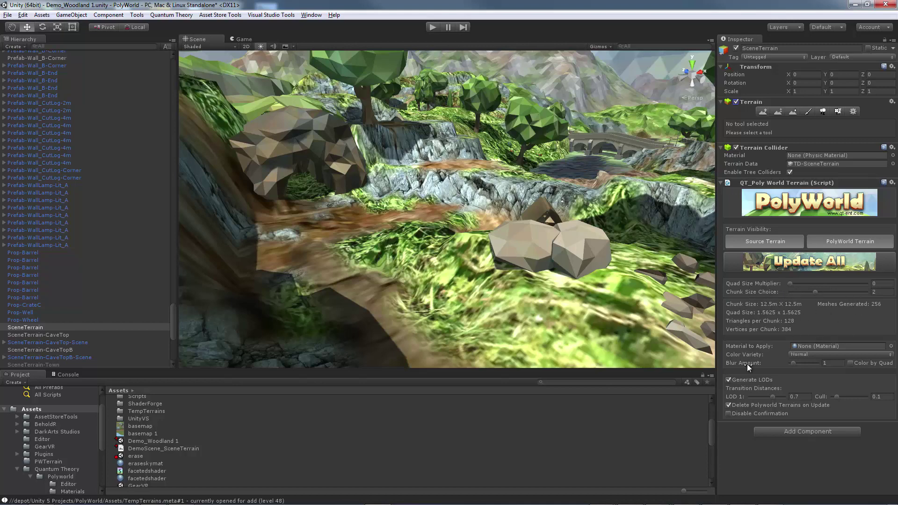
Assign the PW-Woodland material as the PolyWorld terrain's Material to Apply.
{"action": "left_click", "coordinate": [891, 347]}
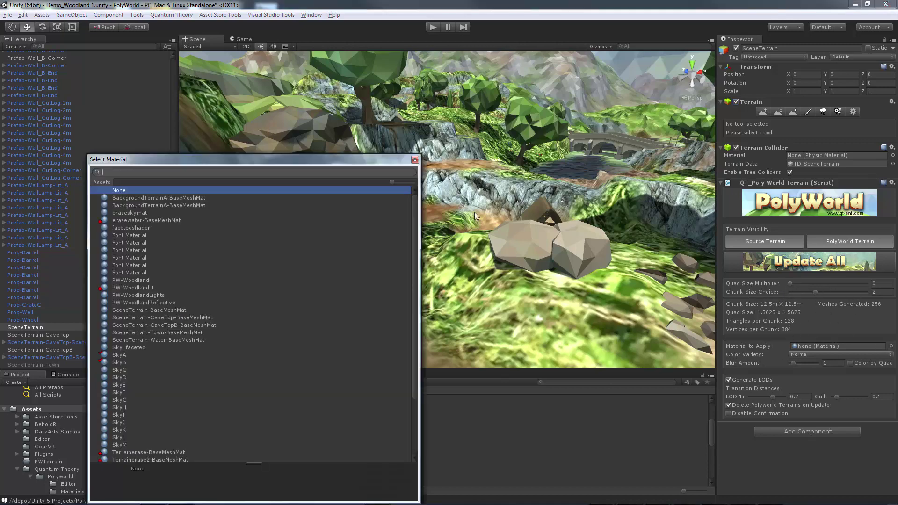
{"action": "type", "text": "pw"}
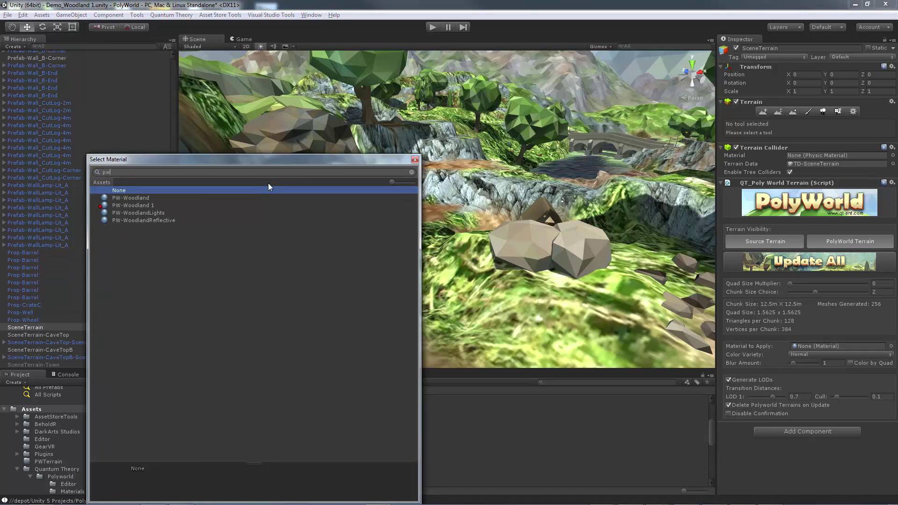
{"action": "left_click", "coordinate": [140, 198]}
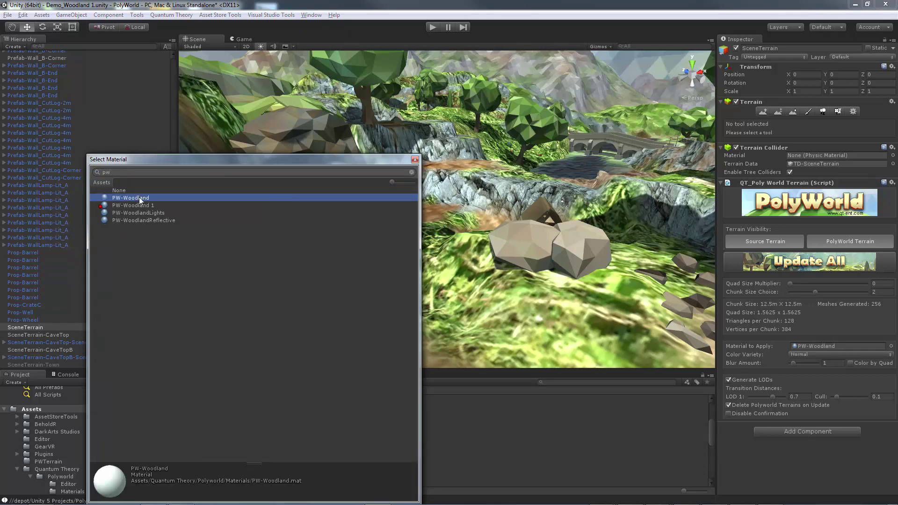
{"action": "left_click", "coordinate": [415, 161]}
Set Chunk Size Choice to 3 and generate the PolyWorld terrain, saving its prefab and meshes in the Assets/TempTerrains folder.
{"action": "right_click_drag", "start_coordinate": [516, 214], "coordinate": [504, 228]}
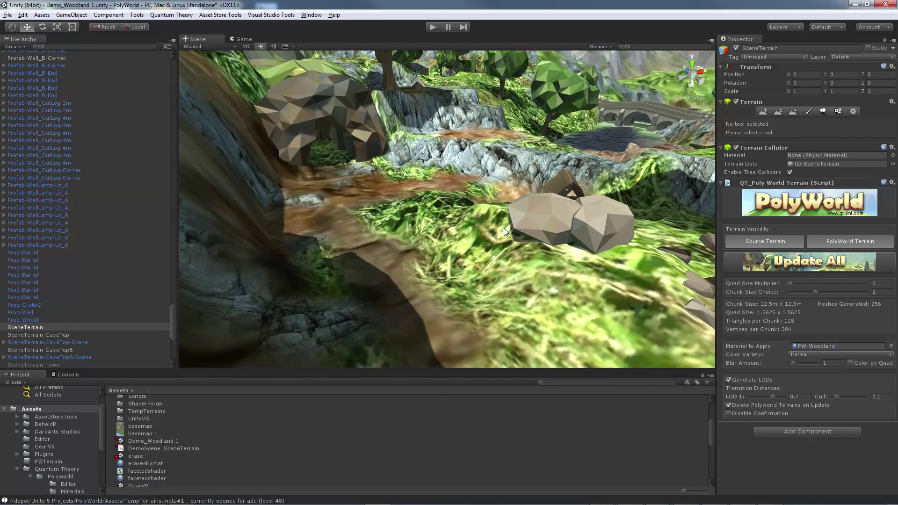
{"action": "right_click_drag", "start_coordinate": [527, 305], "coordinate": [539, 284]}
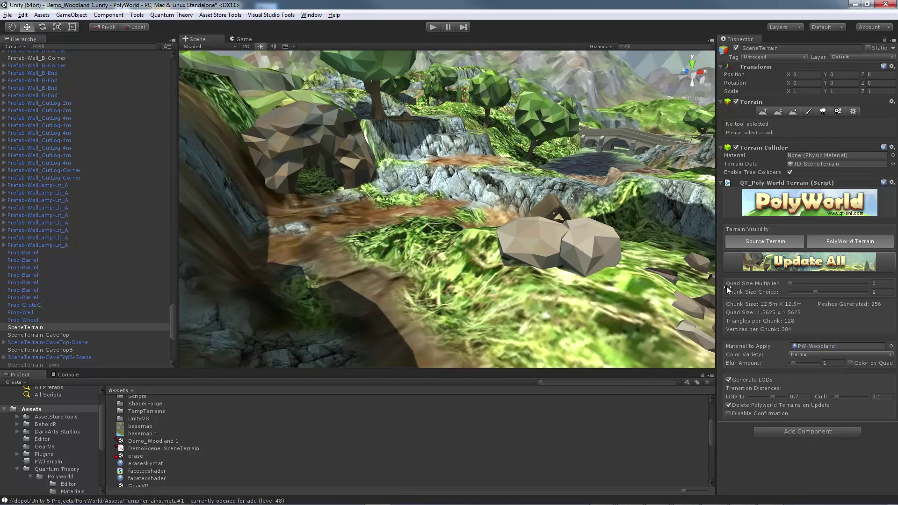
{"action": "left_click_drag", "start_coordinate": [817, 292], "coordinate": [826, 292]}
{"action": "left_click", "coordinate": [798, 262]}
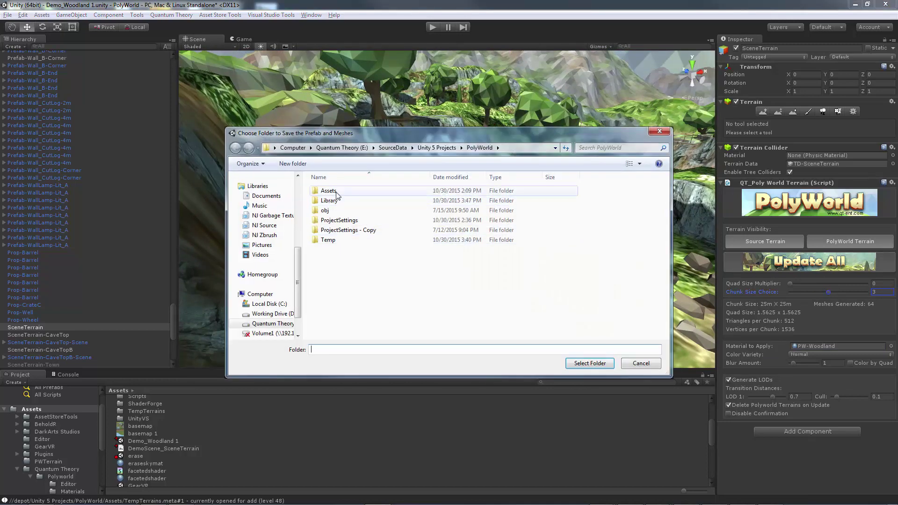
{"action": "double_click", "coordinate": [338, 191]}
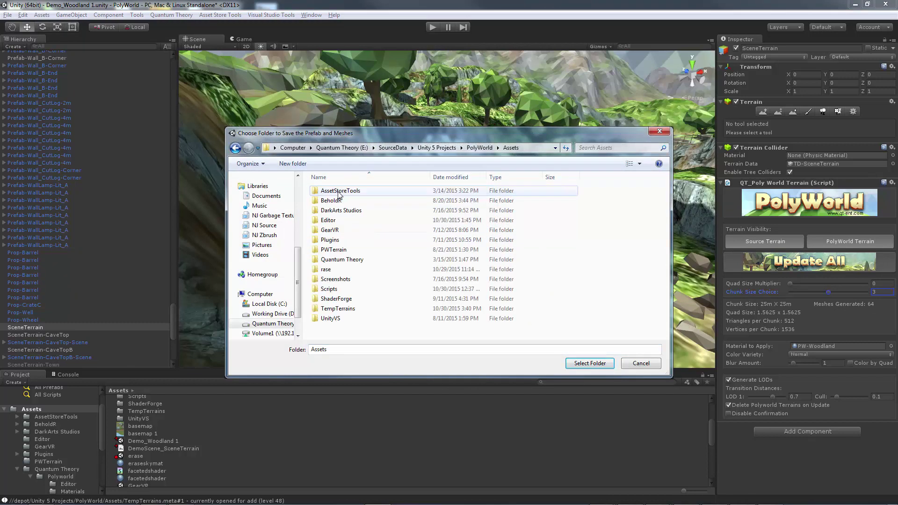
{"action": "left_click", "coordinate": [353, 310]}
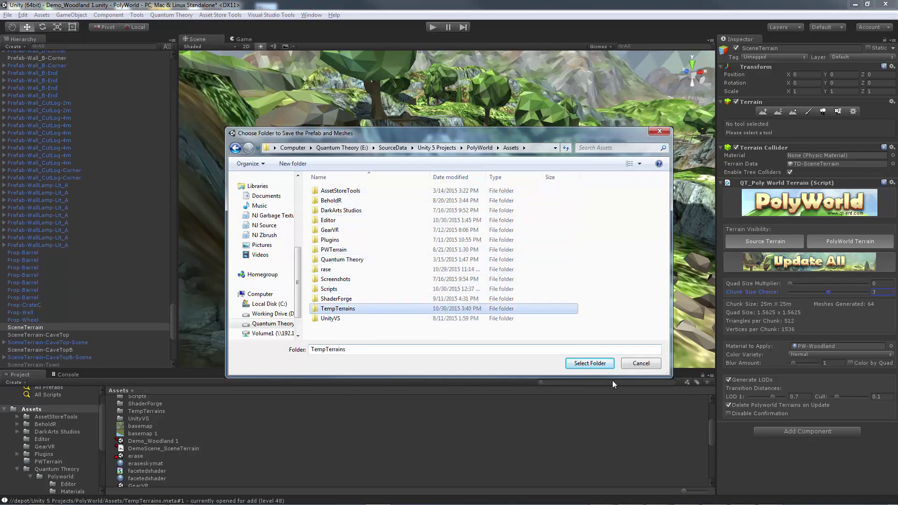
{"action": "left_click", "coordinate": [590, 364]}
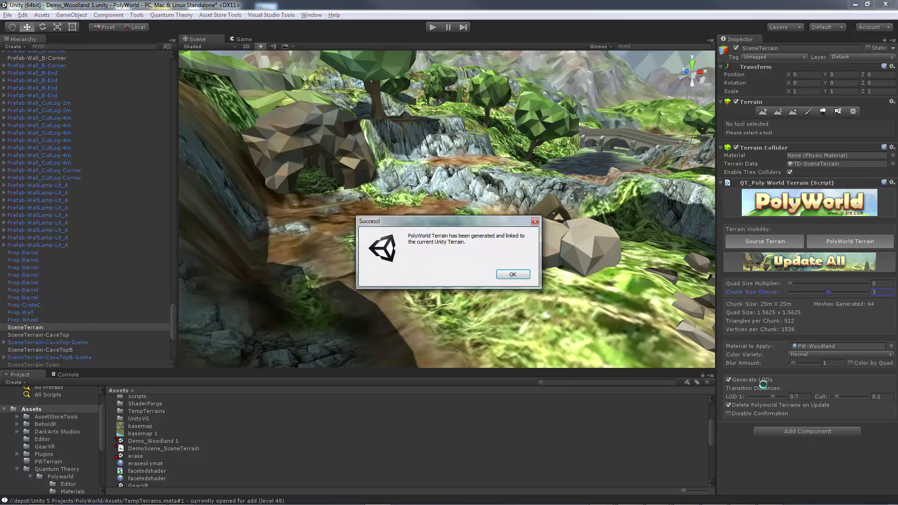
{"action": "left_click", "coordinate": [512, 274]}
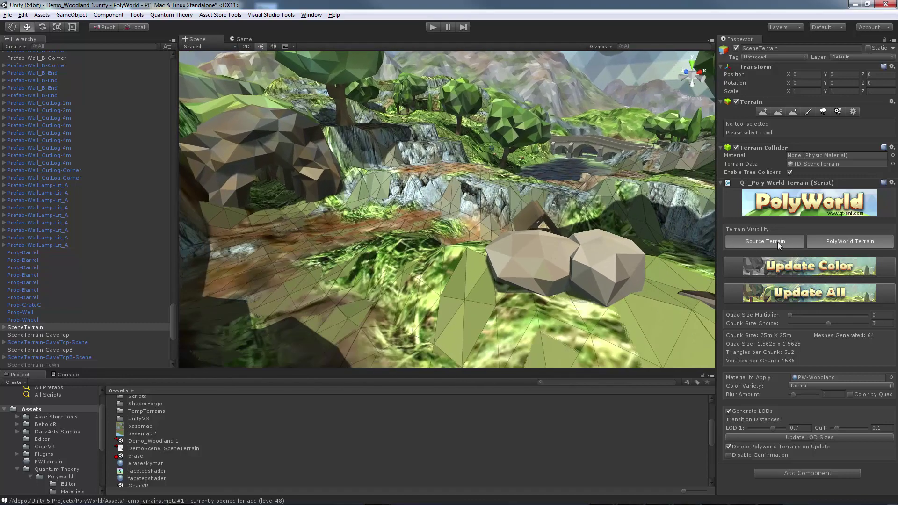
Hide the source terrain so that only the generated PolyWorld terrain is displayed.
{"action": "left_click", "coordinate": [777, 243]}
{"action": "right_click_drag", "start_coordinate": [482, 239], "coordinate": [421, 236]}
{"action": "key", "text": "s"}
{"action": "mouse_move", "coordinate": [486, 236]}
{"action": "right_mouse_down"}
{"action": "mouse_move", "coordinate": [425, 229]}
{"action": "mouse_move", "coordinate": [175, 236]}
{"action": "mouse_move", "coordinate": [483, 232]}
{"action": "right_mouse_up"}
{"action": "key", "text": "w"}
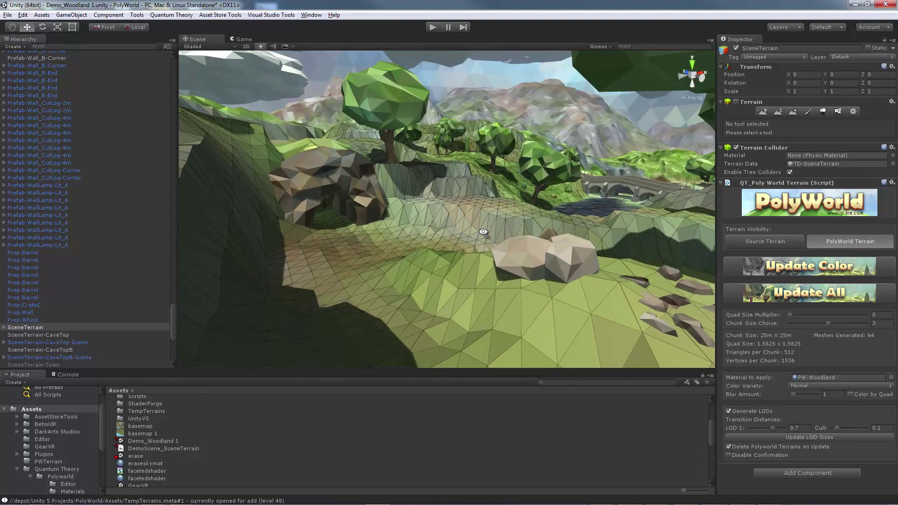
Set the Blur Amount to 0 and update the PolyWorld terrain's colors.
{"action": "left_click", "coordinate": [793, 395]}
{"action": "left_click", "coordinate": [811, 268]}
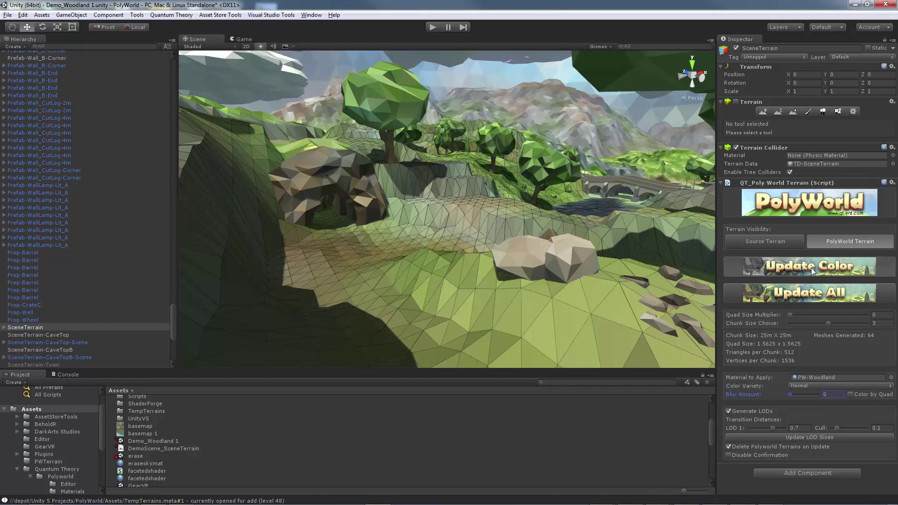
{"action": "left_click_drag", "start_coordinate": [510, 253], "coordinate": [446, 266], "text": "alt"}
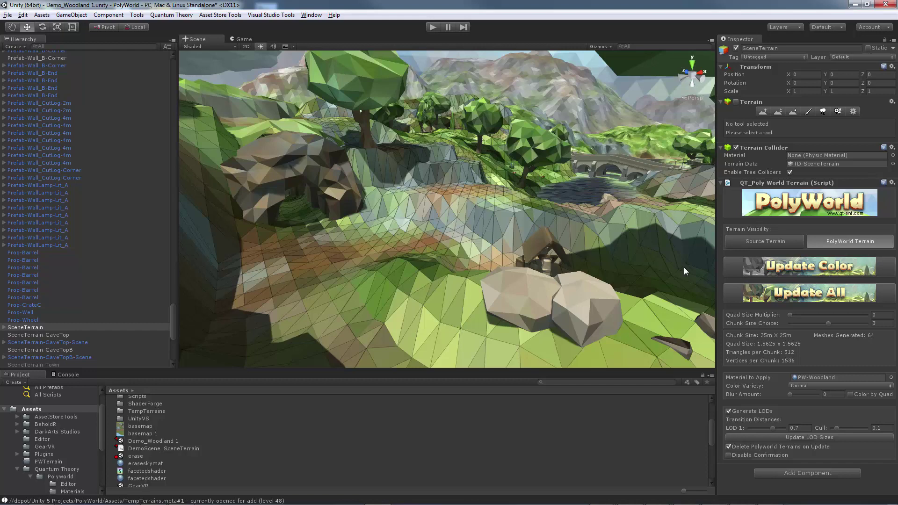
{"action": "mouse_move", "coordinate": [631, 260]}
{"action": "left_mouse_down", "text": "alt"}
{"action": "mouse_move", "coordinate": [542, 260]}
{"action": "mouse_move", "coordinate": [648, 263]}
{"action": "mouse_move", "coordinate": [639, 261]}
{"action": "left_mouse_up", "text": "alt"}
{"action": "right_click_drag", "start_coordinate": [507, 232], "coordinate": [550, 249]}
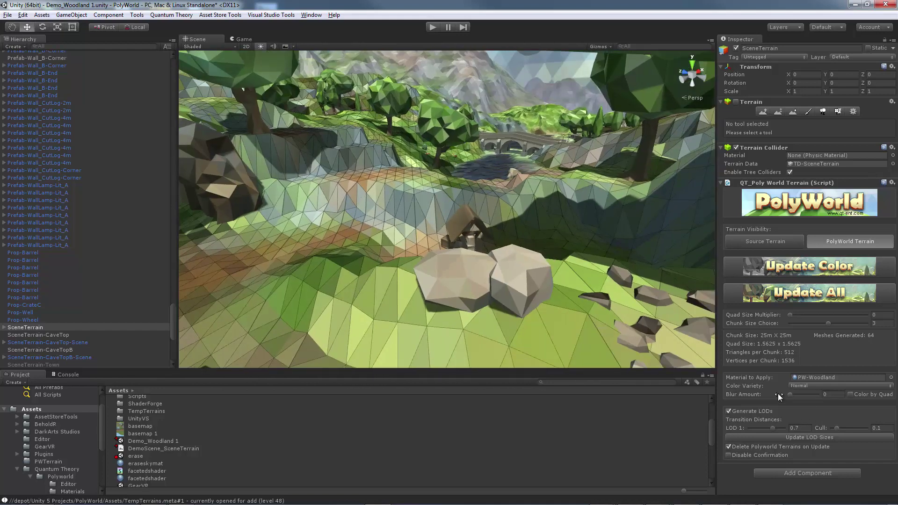
{"action": "left_click_drag", "start_coordinate": [779, 397], "coordinate": [820, 392], "text": "alt"}
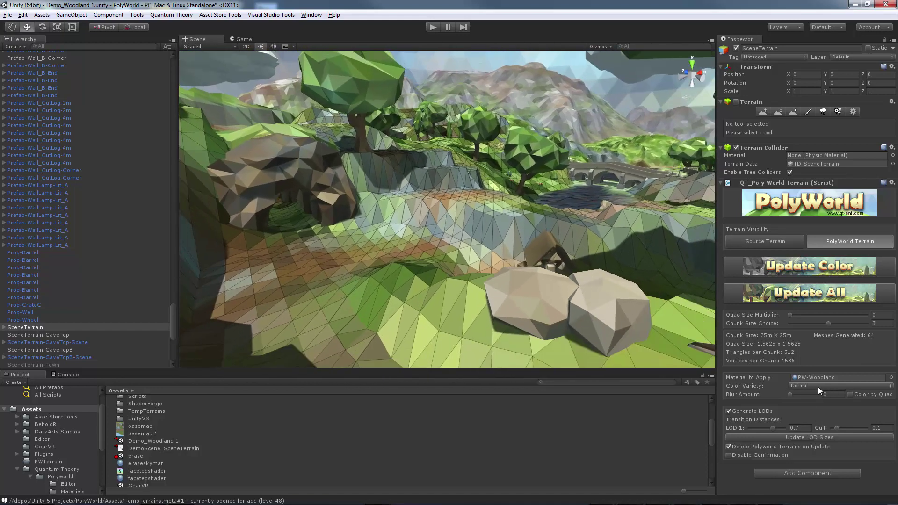
Set Color Variety to Most and update the PolyWorld terrain's colors.
{"action": "left_click", "coordinate": [818, 386]}
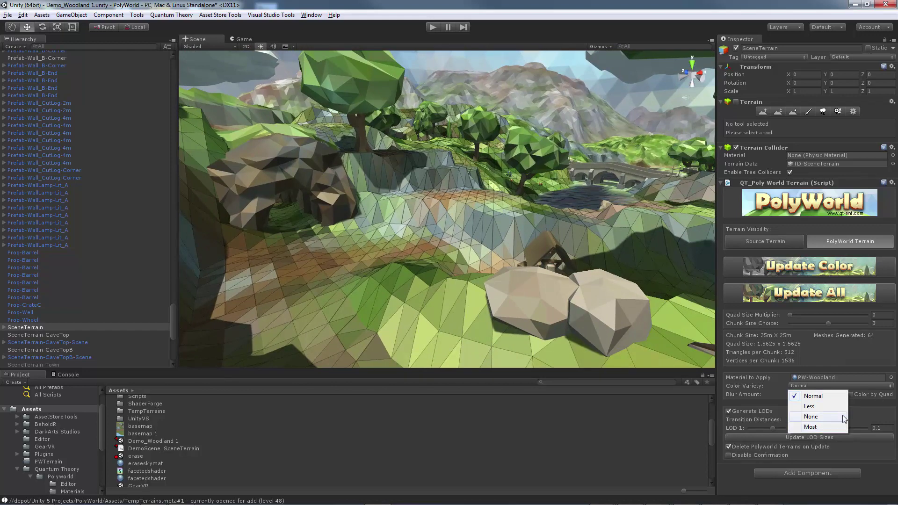
{"action": "left_click", "coordinate": [817, 428]}
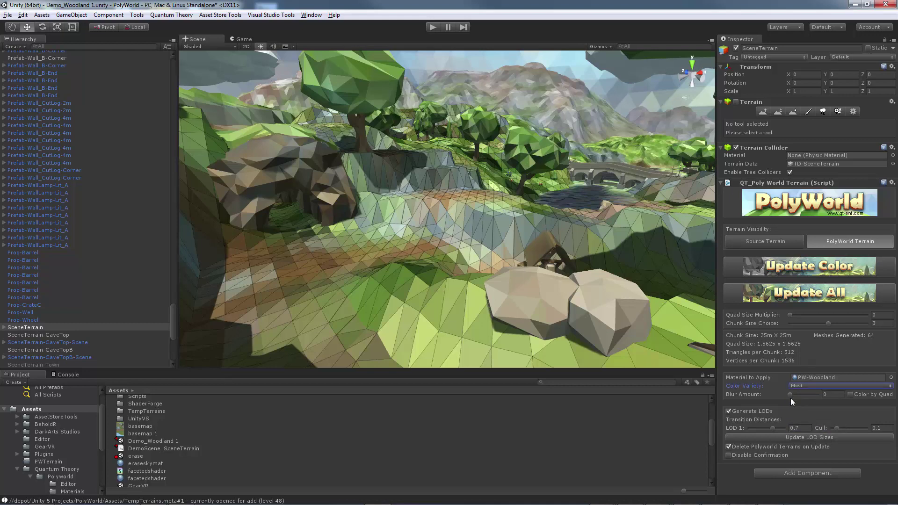
{"action": "left_click", "coordinate": [815, 265]}
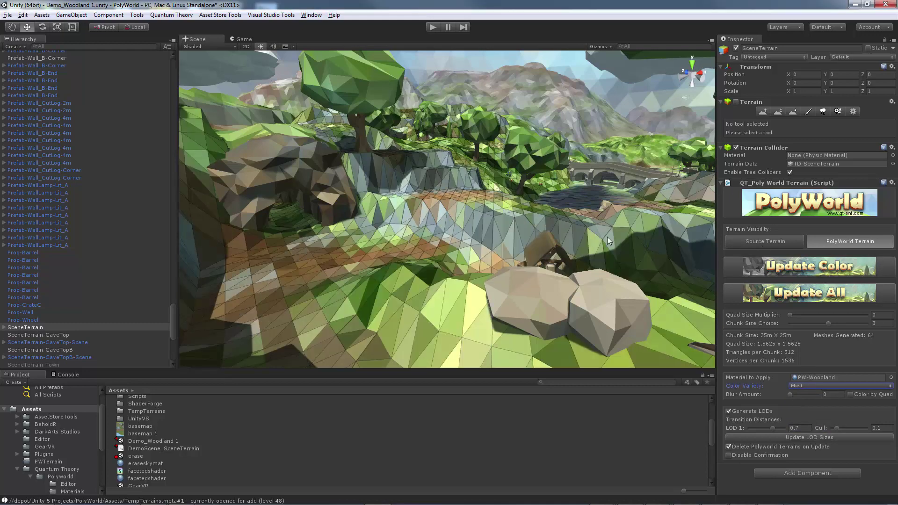
{"action": "left_click_drag", "start_coordinate": [502, 230], "coordinate": [491, 227], "text": "alt"}
{"action": "key", "text": "w"}
{"action": "right_click_drag", "start_coordinate": [491, 227], "coordinate": [533, 249]}
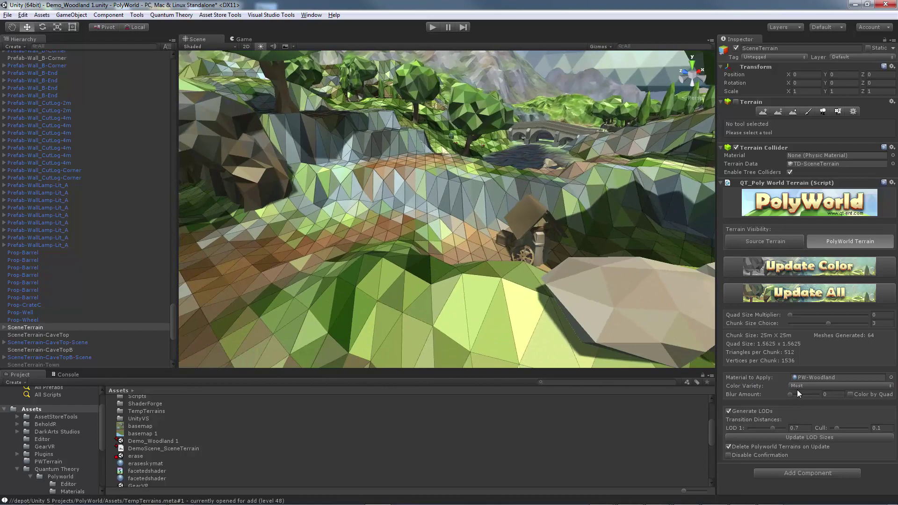
Try the Less option for Color Variety on the terrain, and return it to Most.
{"action": "left_click", "coordinate": [797, 387]}
{"action": "left_click", "coordinate": [810, 406]}
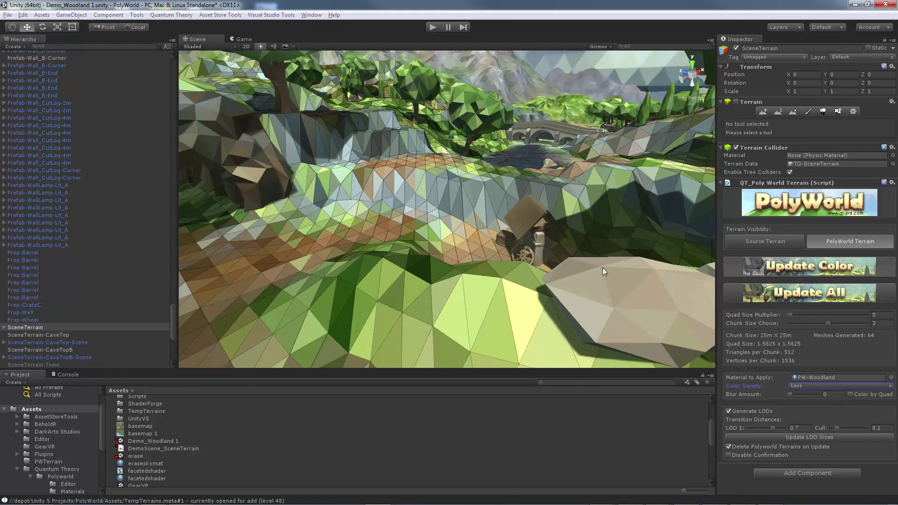
{"action": "left_click", "coordinate": [809, 266]}
{"action": "left_click_drag", "start_coordinate": [513, 276], "coordinate": [524, 231], "text": "alt"}
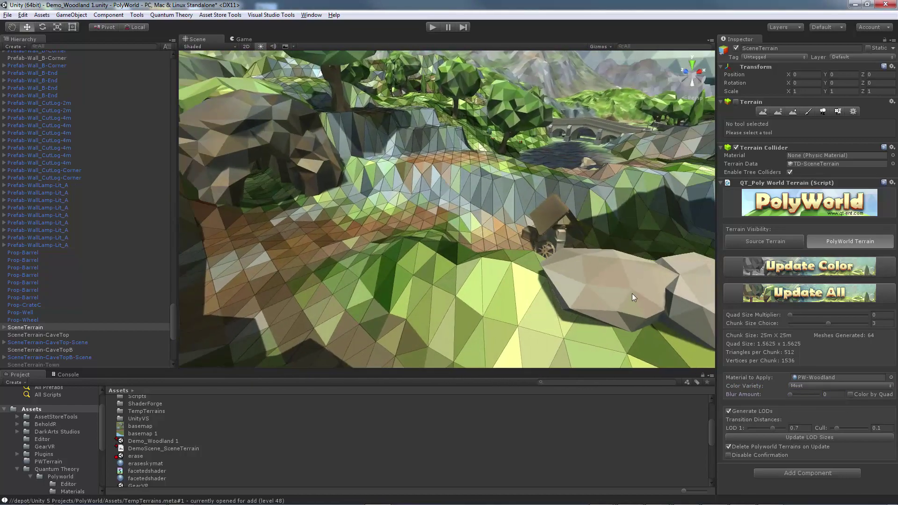
Turn on Color by Quad and update the PolyWorld terrain's colors.
{"action": "key", "text": "w"}
{"action": "right_click_drag", "start_coordinate": [445, 220], "coordinate": [581, 279]}
{"action": "left_click_drag", "start_coordinate": [581, 280], "coordinate": [459, 220], "text": "alt"}
{"action": "left_click", "coordinate": [857, 393]}
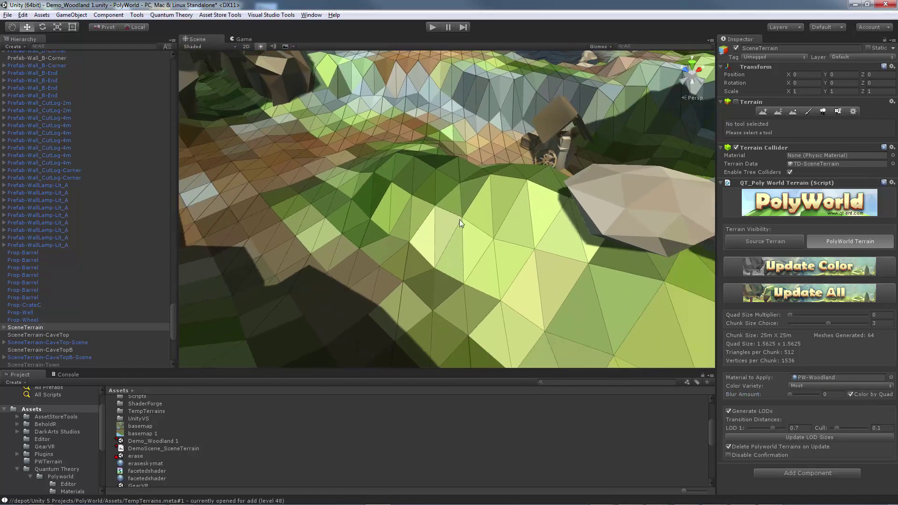
{"action": "left_click_drag", "start_coordinate": [506, 250], "coordinate": [330, 115], "text": "alt"}
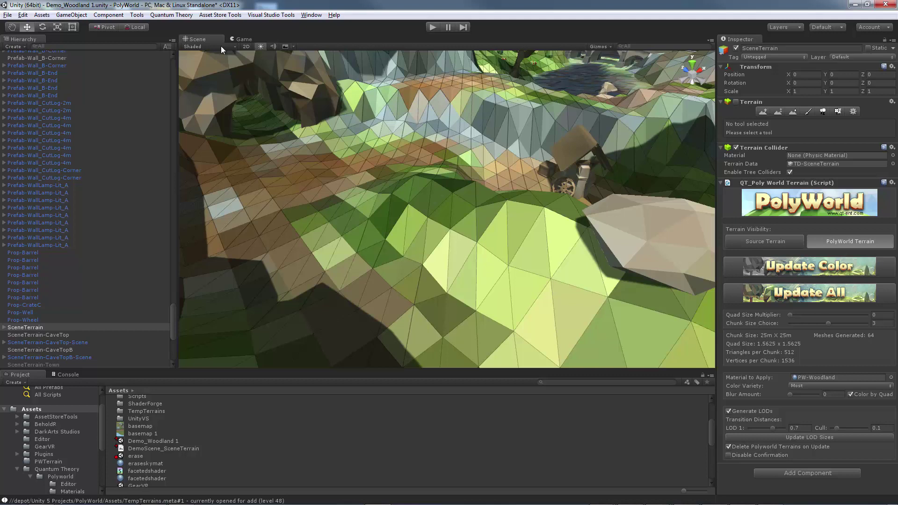
In the Environment Editor, set Ambient Light to Color and make the Ambient Color white (FFFFFF).
{"action": "left_click", "coordinate": [311, 15]}
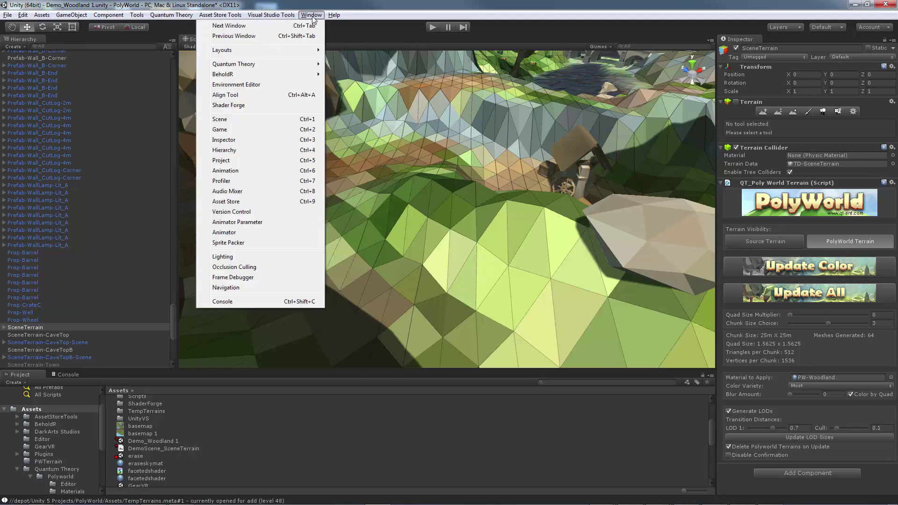
{"action": "left_click", "coordinate": [248, 85]}
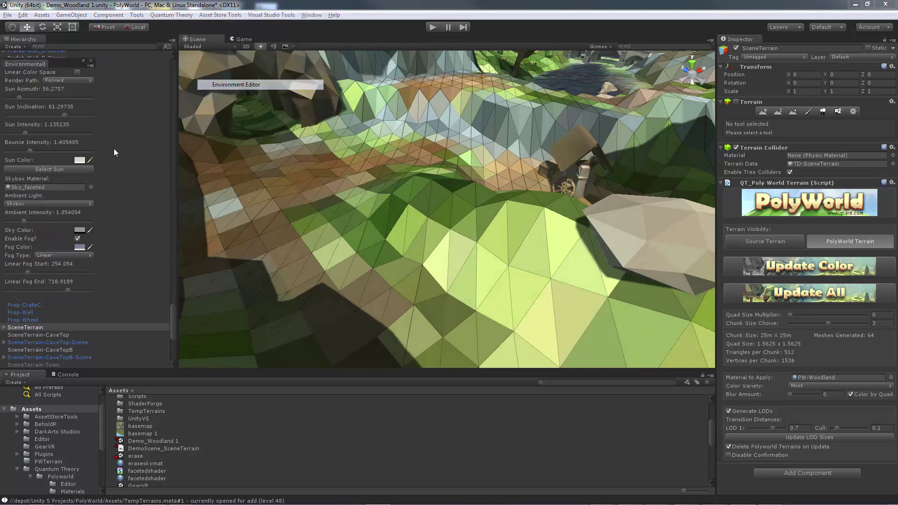
{"action": "left_click", "coordinate": [54, 204]}
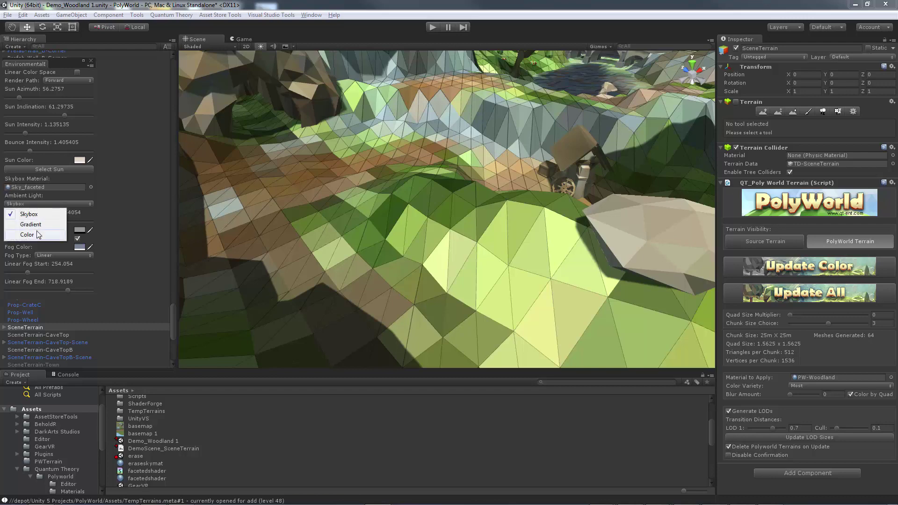
{"action": "left_click", "coordinate": [37, 232]}
{"action": "left_click", "coordinate": [80, 212]}
{"action": "left_click", "coordinate": [340, 286]}
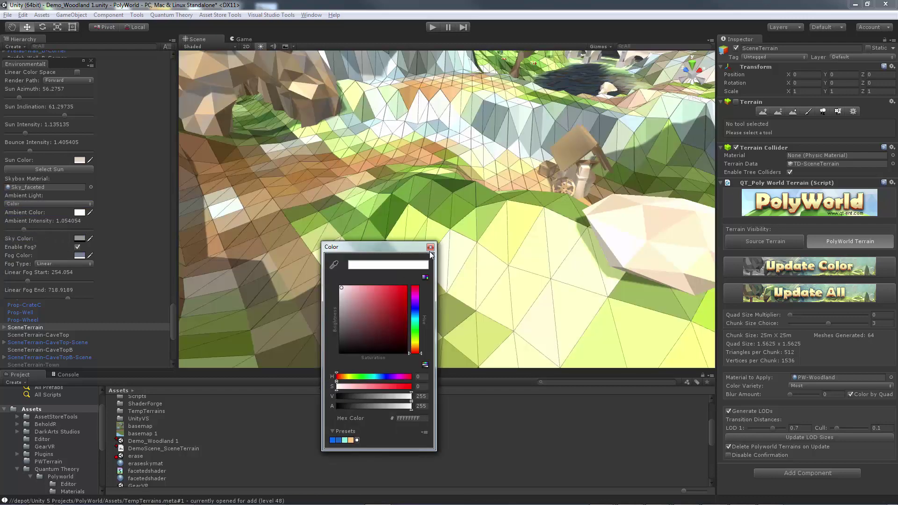
{"action": "left_click", "coordinate": [430, 247]}
Set the Sun Intensity to 0 and inspect the terrain's per-quad coloring without sunlight.
{"action": "left_click_drag", "start_coordinate": [26, 134], "coordinate": [1, 133]}
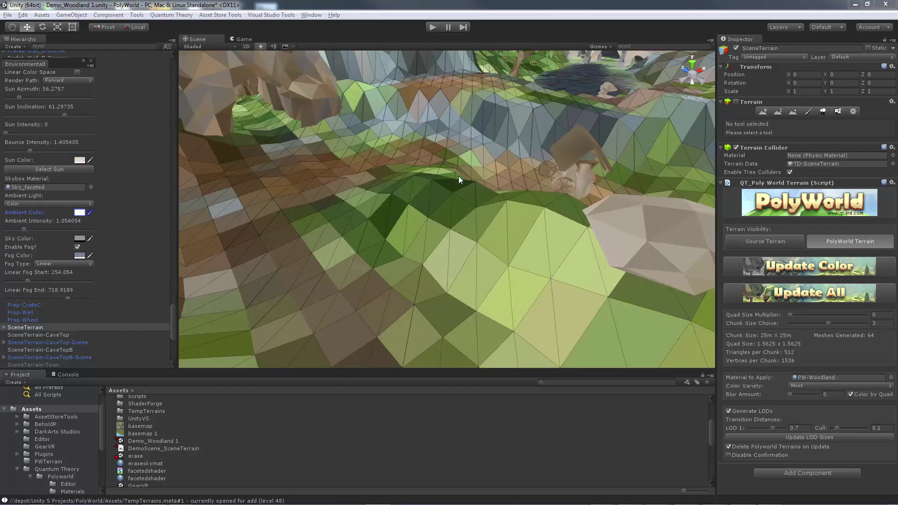
{"action": "right_click_drag", "start_coordinate": [459, 176], "coordinate": [450, 122]}
{"action": "left_click", "coordinate": [580, 83]}
{"action": "right_click_drag", "start_coordinate": [426, 203], "coordinate": [448, 230]}
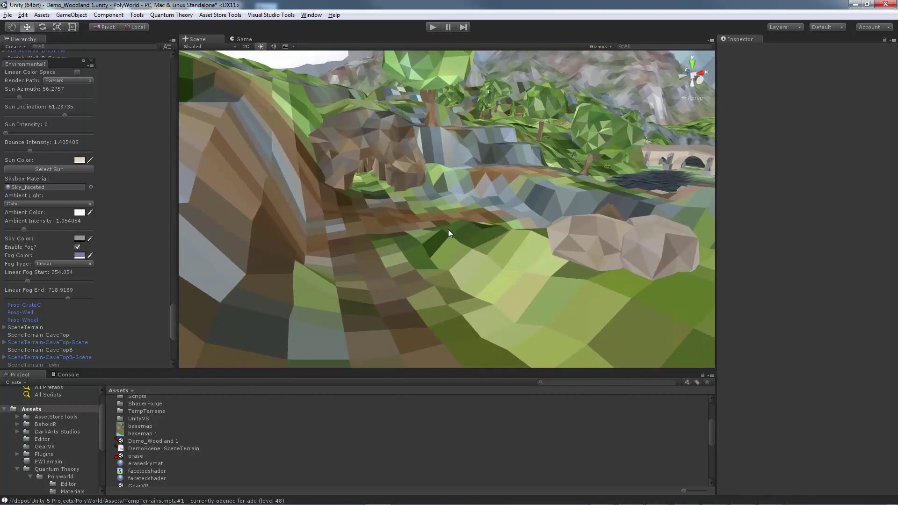
{"action": "left_click", "coordinate": [448, 240]}
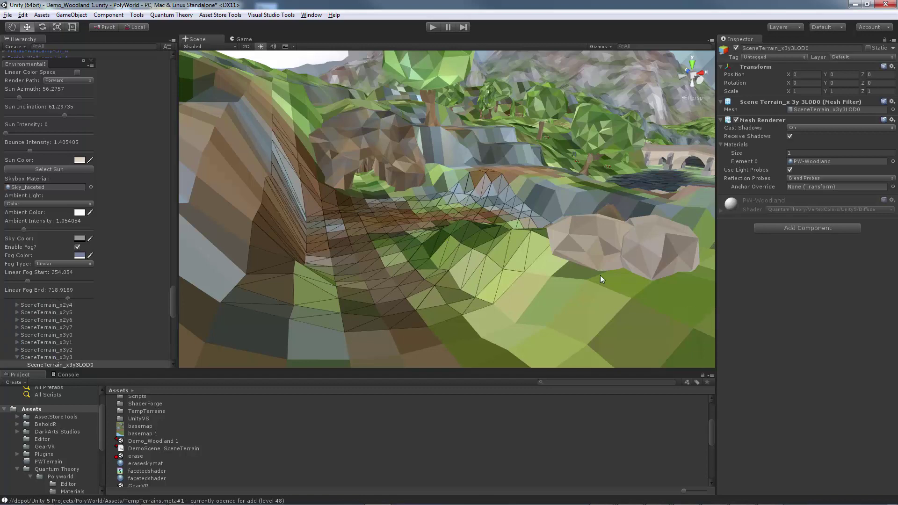
{"action": "left_click_drag", "start_coordinate": [82, 59], "coordinate": [215, 61]}
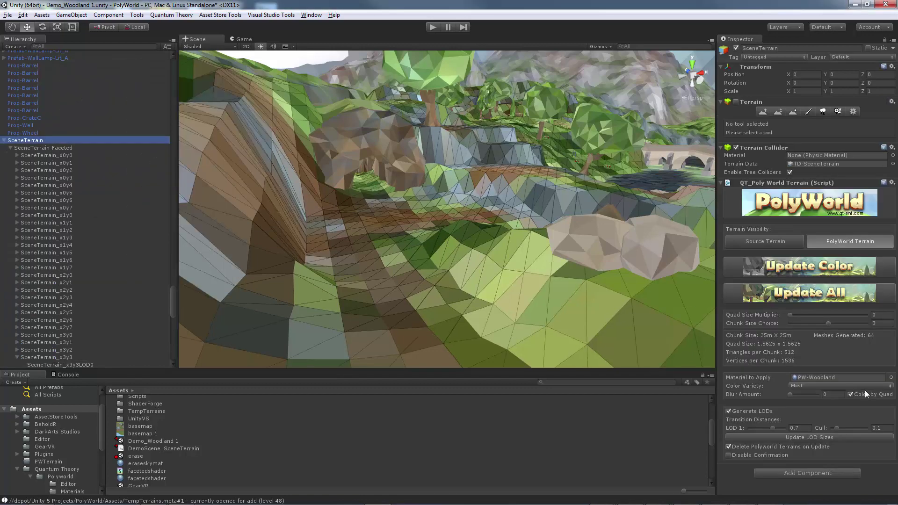
Turn off Color by Quad for SceneTerrain and update the PolyWorld terrain's colors.
{"action": "left_click", "coordinate": [866, 394]}
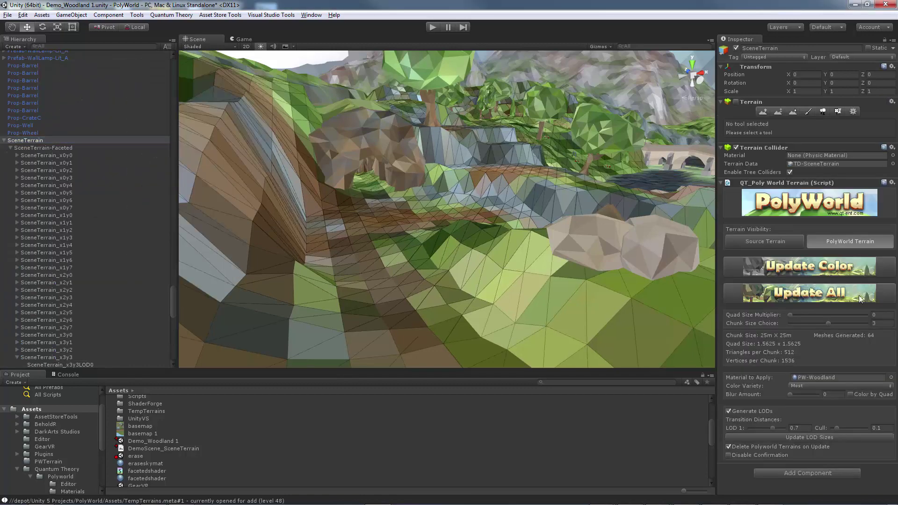
{"action": "left_click", "coordinate": [828, 266]}
{"action": "right_click_drag", "start_coordinate": [520, 226], "coordinate": [238, 258]}
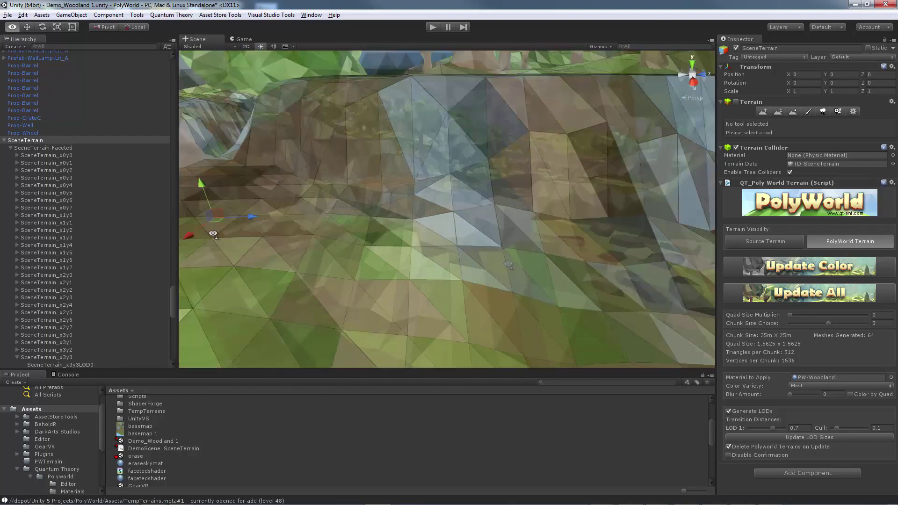
{"action": "right_click_drag", "start_coordinate": [380, 131], "coordinate": [377, 130]}
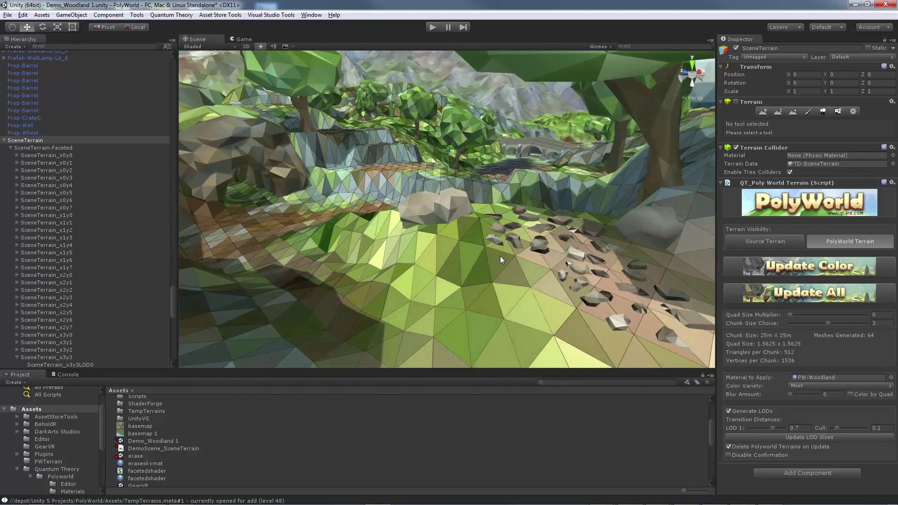
Look at the Quads mesh type and its Resolution option in the Quantum Theory PolyWorld window, and close it without generating.
{"action": "left_click", "coordinate": [311, 15]}
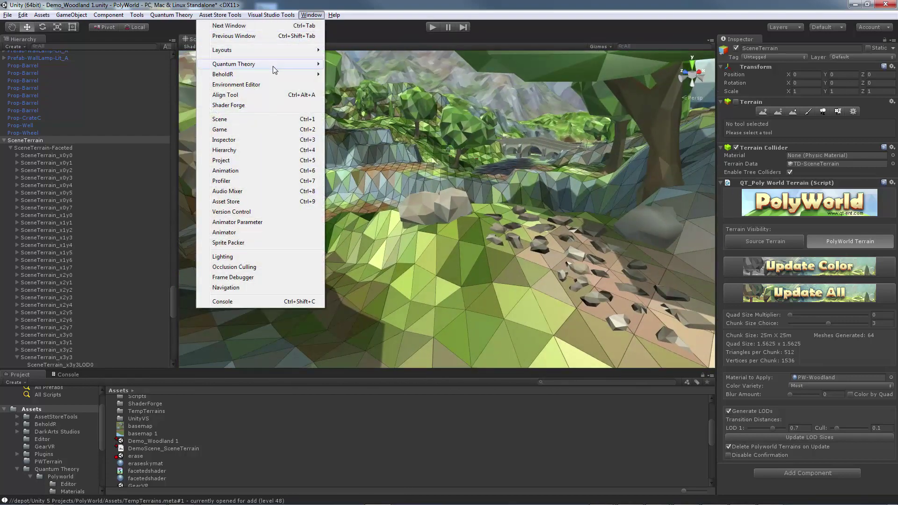
{"action": "mouse_move", "coordinate": [276, 65]}
{"action": "left_click", "coordinate": [151, 76]}
{"action": "left_click_drag", "start_coordinate": [203, 97], "coordinate": [218, 112]}
{"action": "left_click", "coordinate": [172, 153]}
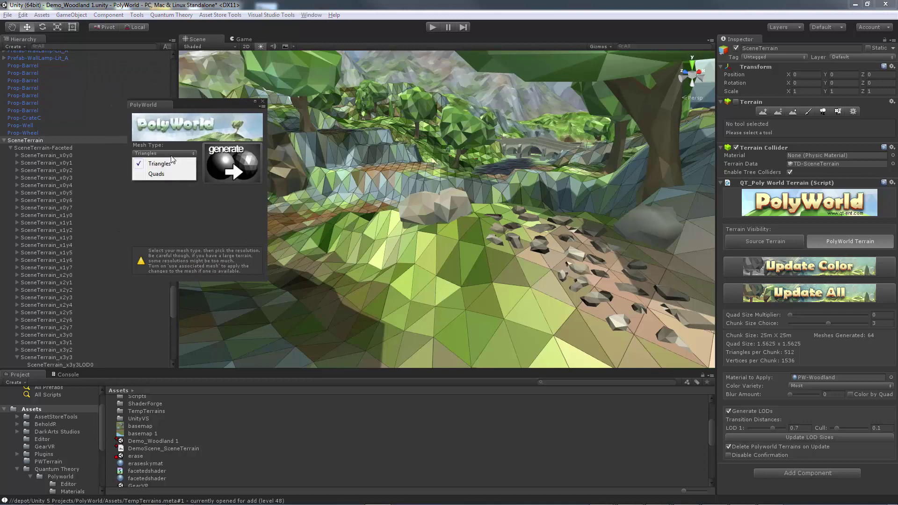
{"action": "left_click", "coordinate": [168, 175]}
{"action": "left_click", "coordinate": [168, 171]}
{"action": "left_click", "coordinate": [231, 216]}
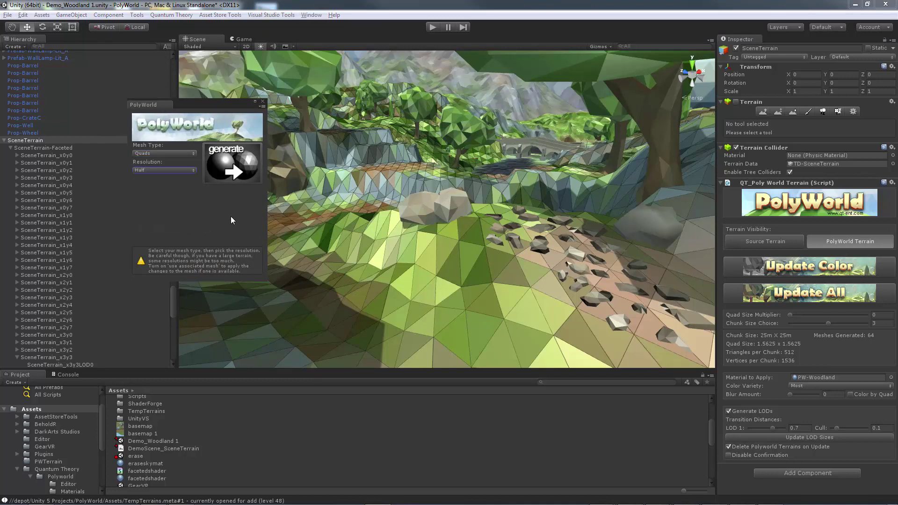
{"action": "left_click", "coordinate": [262, 101]}
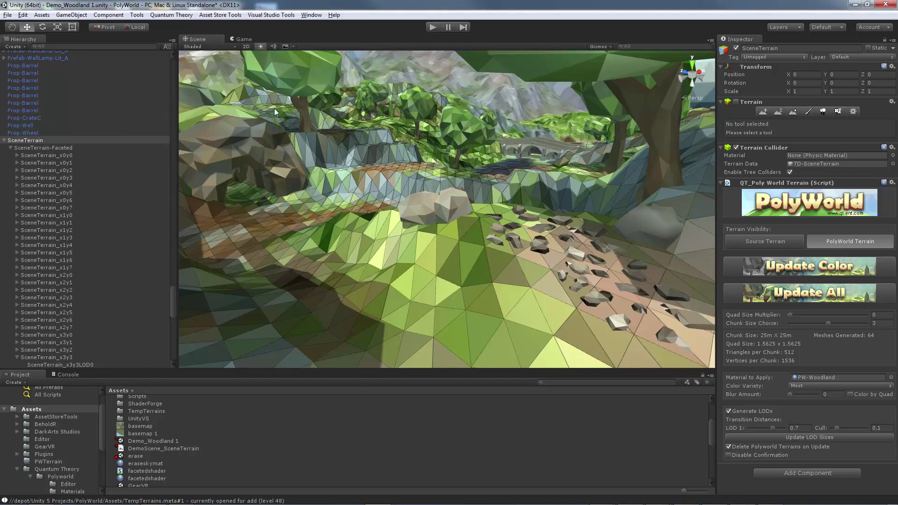
{"action": "right_click_drag", "start_coordinate": [462, 239], "coordinate": [458, 228]}
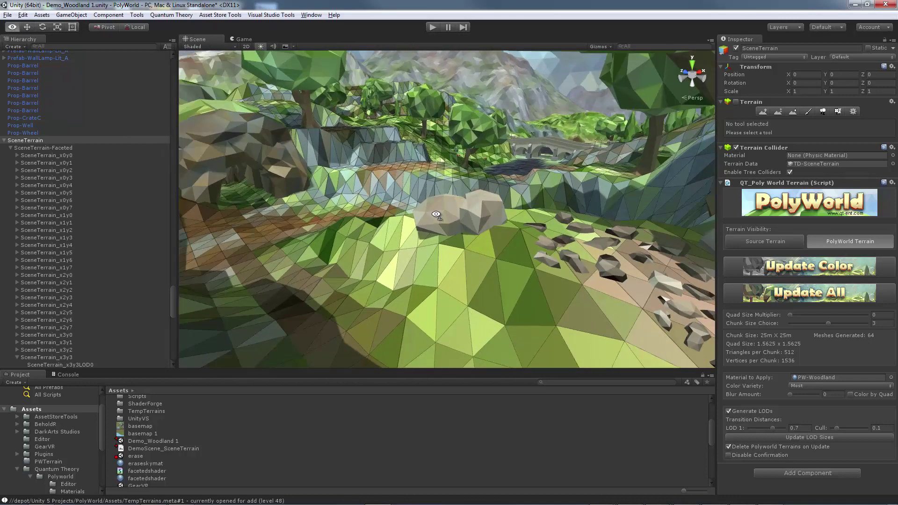
{"action": "right_click_drag", "start_coordinate": [435, 215], "coordinate": [417, 214]}
{"action": "key", "text": "s"}
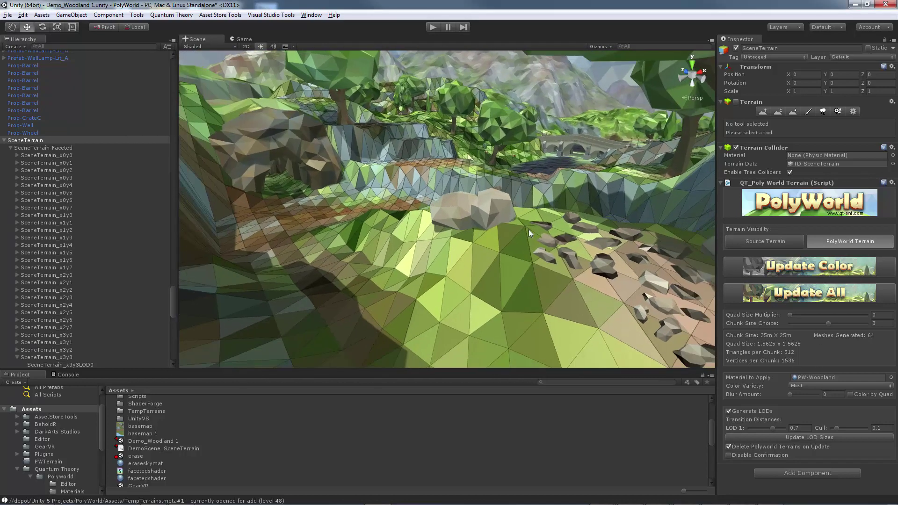
{"action": "key", "text": "s"}
{"action": "right_click_drag", "start_coordinate": [521, 235], "coordinate": [551, 237]}
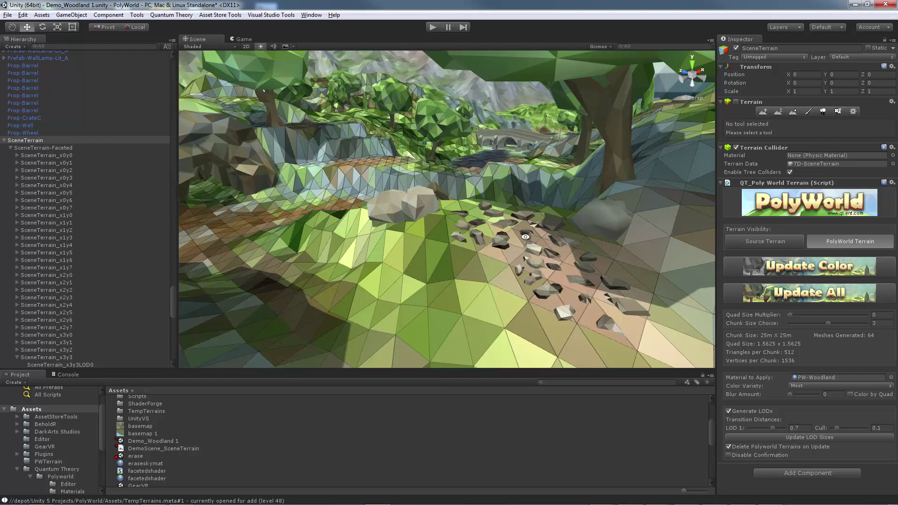
{"action": "left_click_drag", "start_coordinate": [551, 238], "coordinate": [504, 239], "text": "alt"}
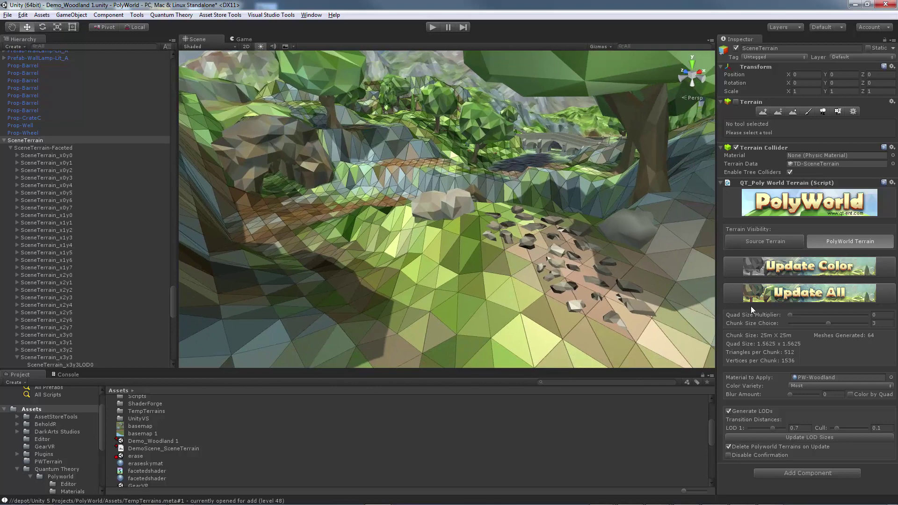
{"action": "right_click_drag", "start_coordinate": [460, 266], "coordinate": [474, 280]}
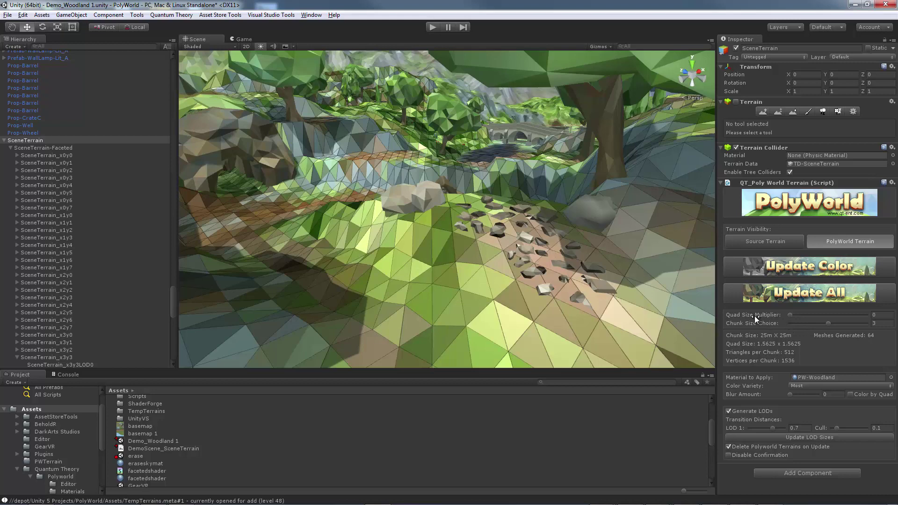
Show the source terrain in Shaded Wireframe mode and examine its quads against the listed Quad Size.
{"action": "mouse_move", "coordinate": [791, 315]}
{"action": "left_mouse_down"}
{"action": "mouse_move", "coordinate": [851, 314]}
{"action": "mouse_move", "coordinate": [793, 318]}
{"action": "left_mouse_up"}
{"action": "left_click", "coordinate": [802, 240]}
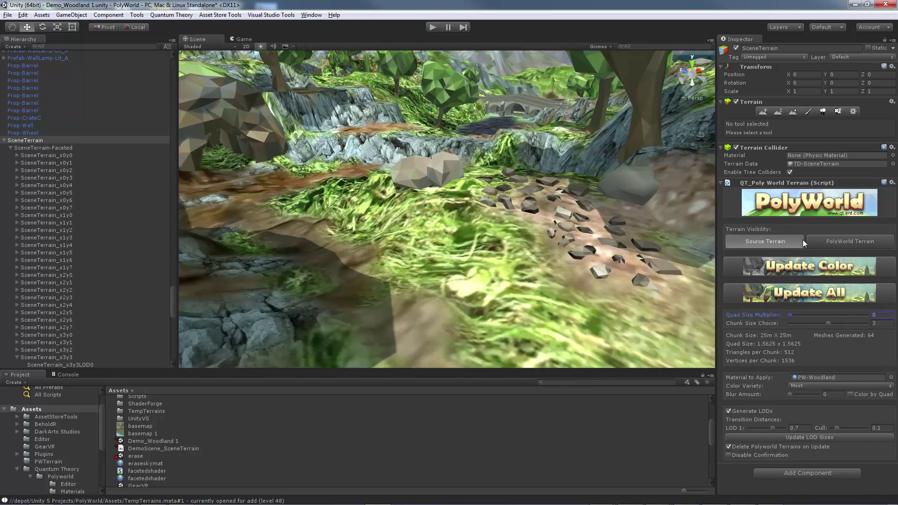
{"action": "right_click_drag", "start_coordinate": [511, 226], "coordinate": [506, 223]}
{"action": "key", "text": "w"}
{"action": "left_click", "coordinate": [206, 47]}
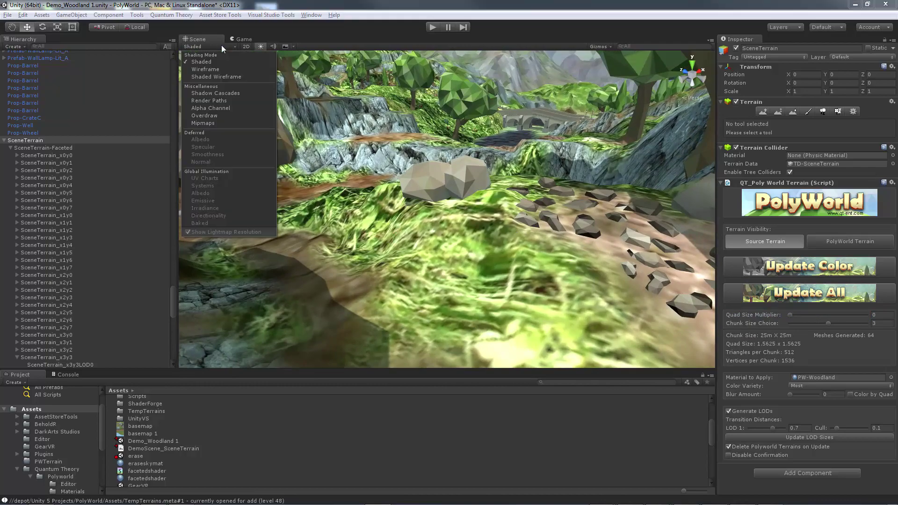
{"action": "left_click", "coordinate": [229, 77]}
{"action": "right_click_drag", "start_coordinate": [449, 174], "coordinate": [469, 202]}
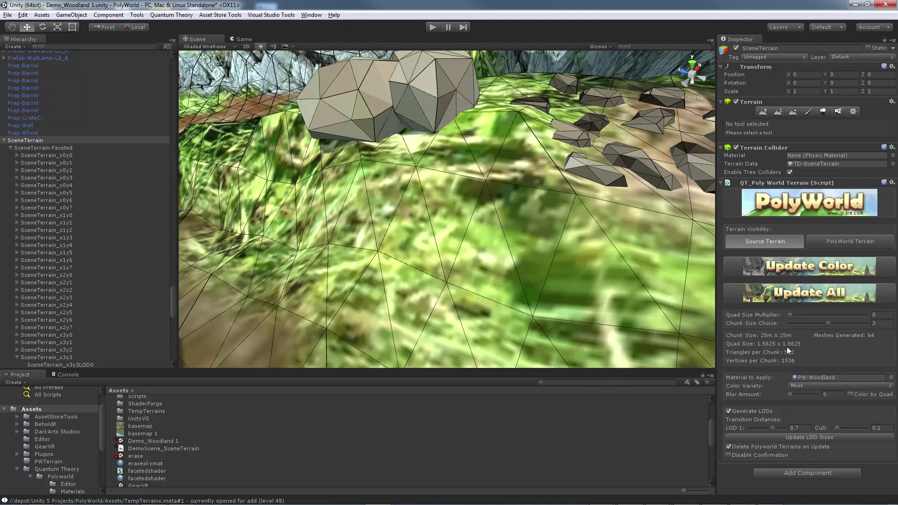
{"action": "right_click_drag", "start_coordinate": [487, 235], "coordinate": [486, 224]}
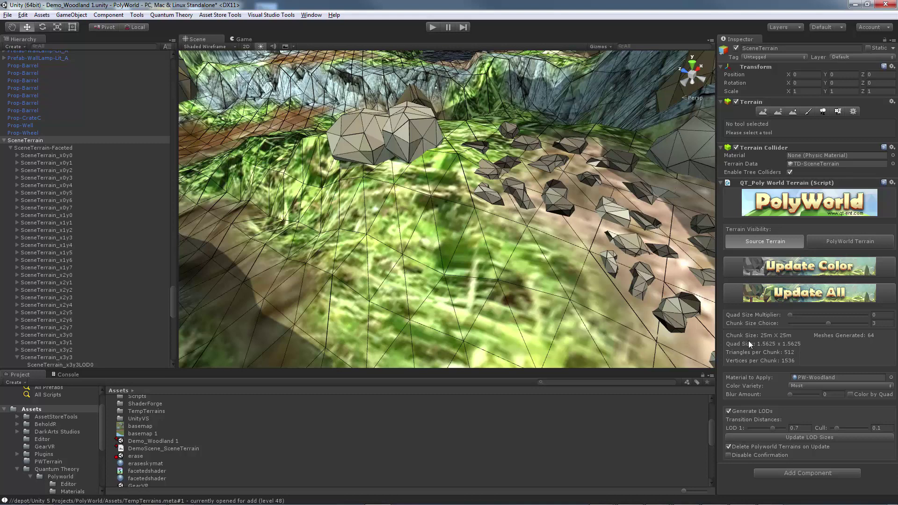
Return the Scene view to Shaded and compare the source and PolyWorld terrains, leaving the PolyWorld terrain visible.
{"action": "left_click", "coordinate": [208, 45]}
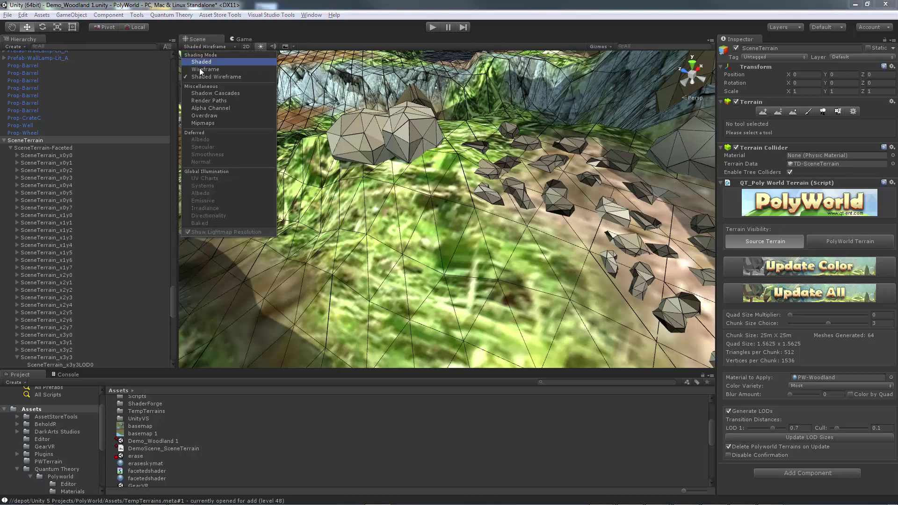
{"action": "left_click", "coordinate": [213, 62]}
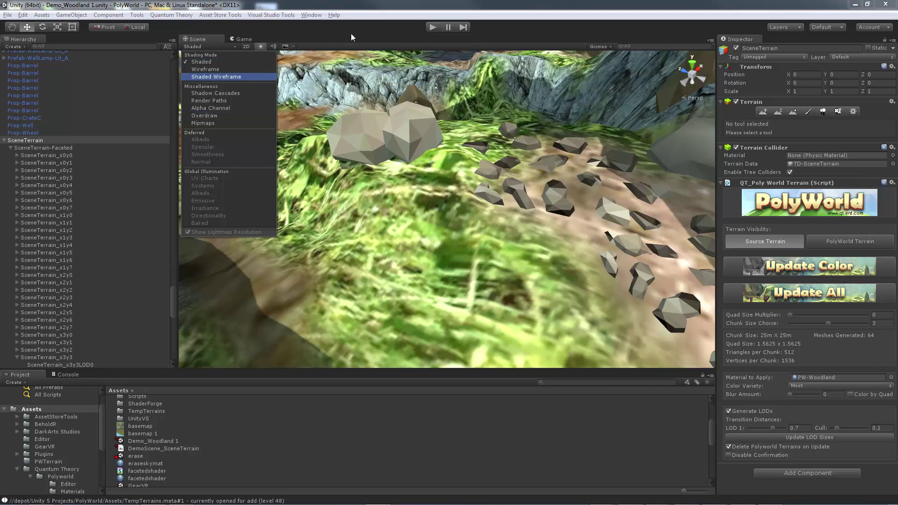
{"action": "left_click", "coordinate": [406, 3]}
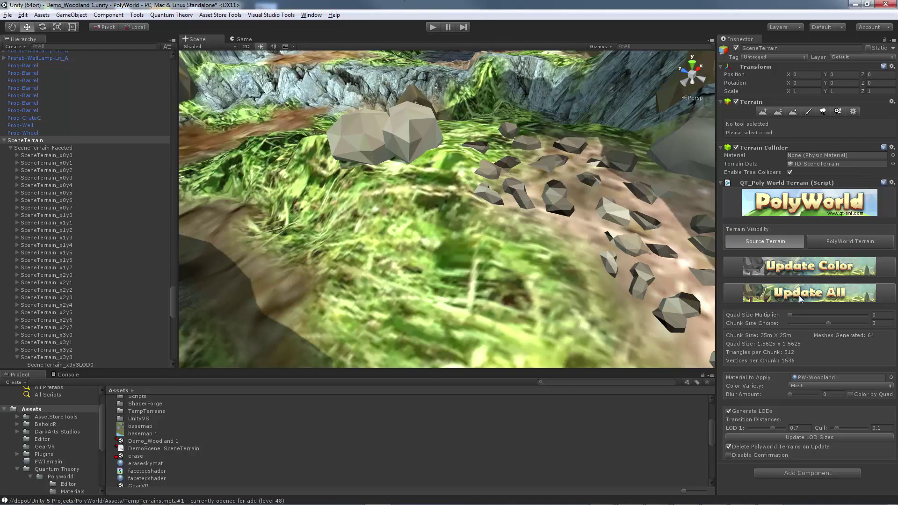
{"action": "left_click", "coordinate": [828, 243]}
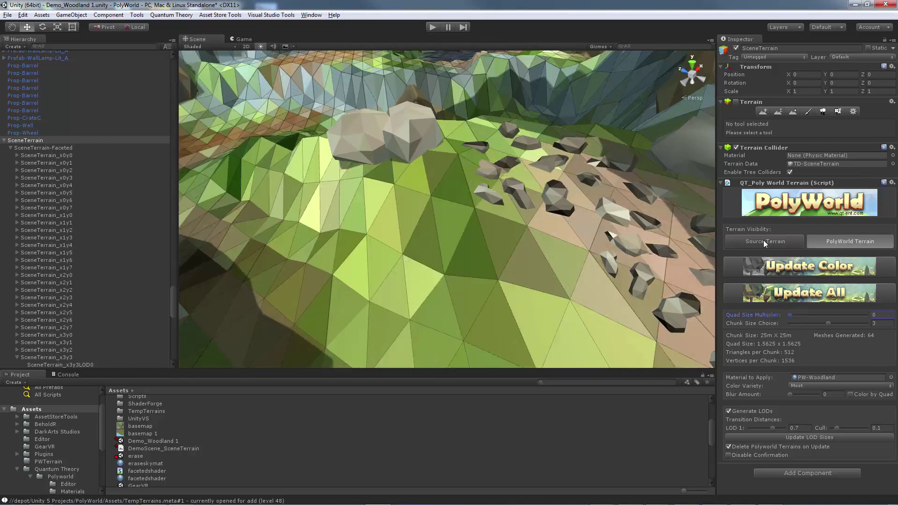
{"action": "left_click", "coordinate": [793, 241]}
{"action": "left_click", "coordinate": [829, 241]}
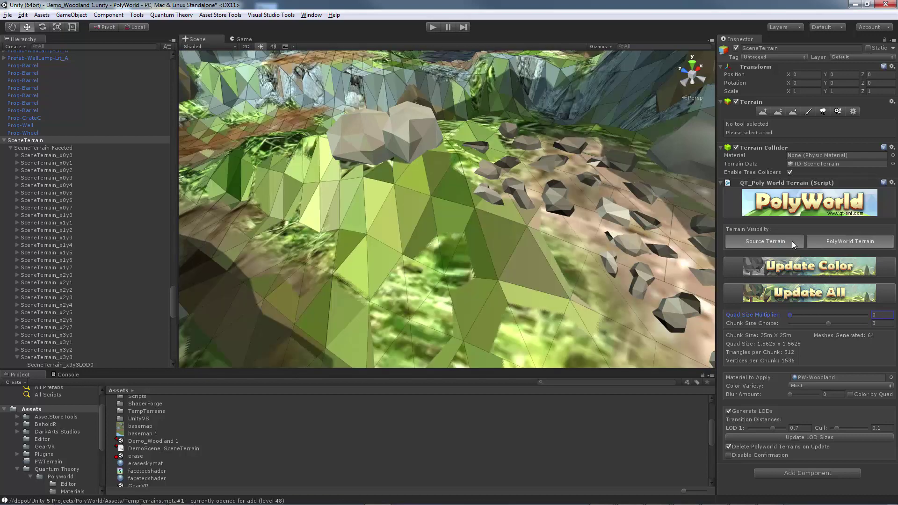
{"action": "right_click_drag", "start_coordinate": [530, 249], "coordinate": [468, 276]}
Set the Quad Size Multiplier to 2 and regenerate the entire PolyWorld terrain with Update All.
{"action": "left_click_drag", "start_coordinate": [793, 317], "coordinate": [828, 318]}
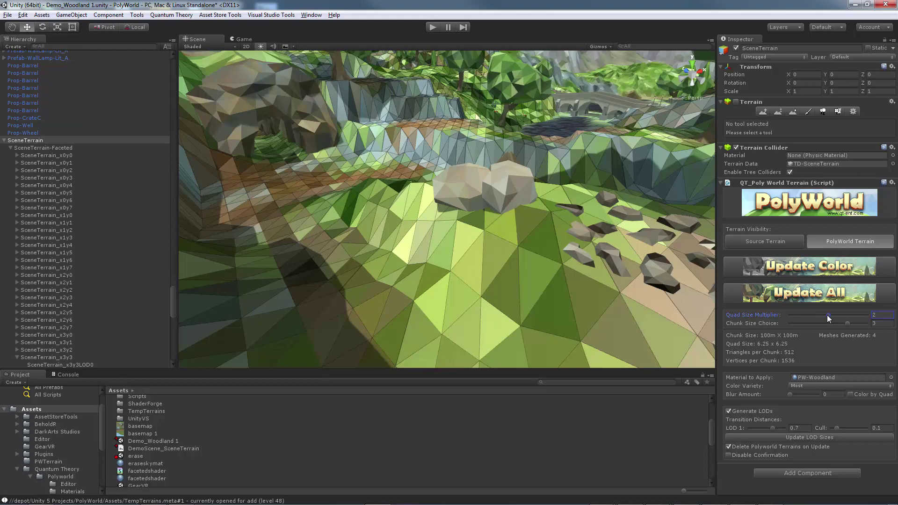
{"action": "right_click_drag", "start_coordinate": [662, 294], "coordinate": [542, 236]}
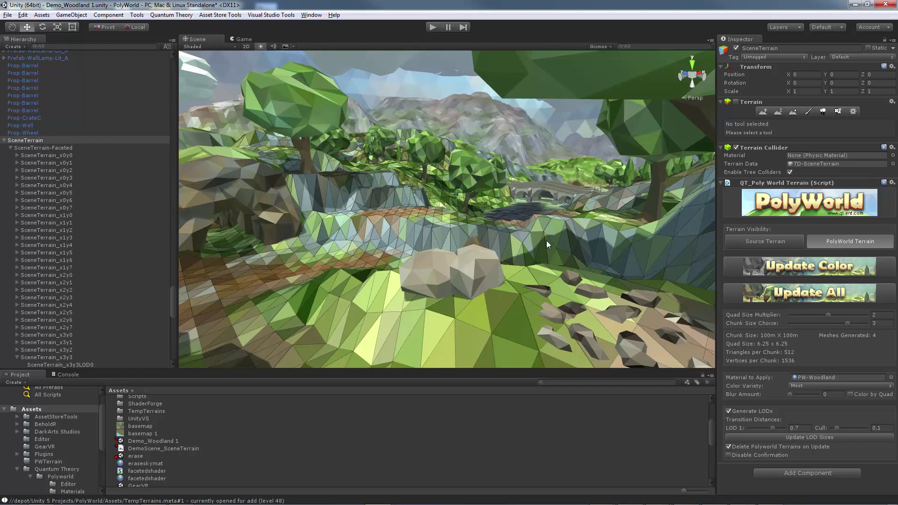
{"action": "mouse_move", "coordinate": [473, 234]}
{"action": "right_mouse_down"}
{"action": "mouse_move", "coordinate": [489, 238]}
{"action": "mouse_move", "coordinate": [471, 220]}
{"action": "mouse_move", "coordinate": [473, 238]}
{"action": "right_mouse_up"}
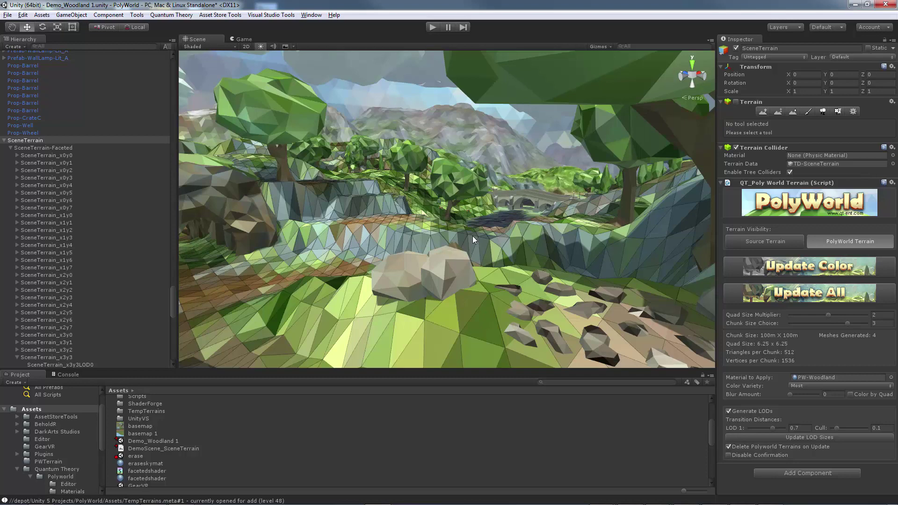
{"action": "mouse_move", "coordinate": [472, 236]}
{"action": "right_mouse_down"}
{"action": "mouse_move", "coordinate": [386, 231]}
{"action": "mouse_move", "coordinate": [470, 252]}
{"action": "right_mouse_up"}
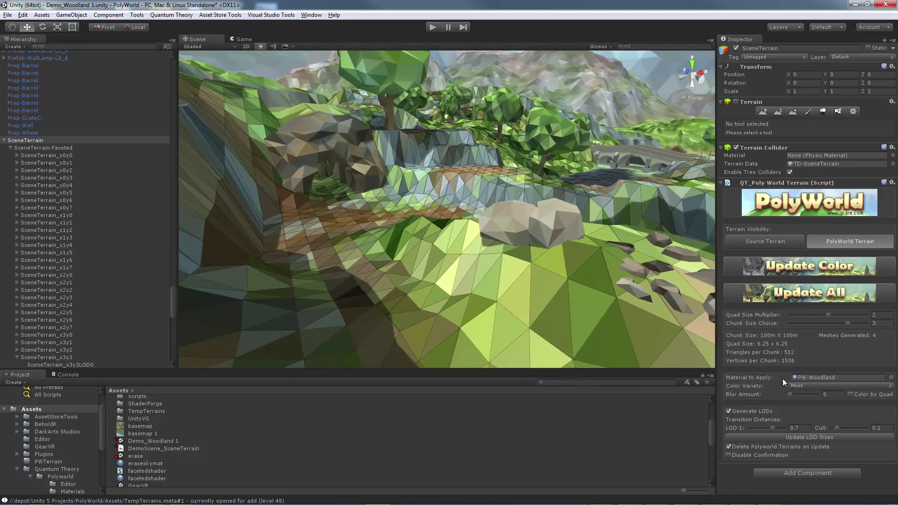
{"action": "mouse_move", "coordinate": [827, 317]}
{"action": "left_mouse_down"}
{"action": "mouse_move", "coordinate": [801, 315]}
{"action": "mouse_move", "coordinate": [832, 315]}
{"action": "left_mouse_up"}
{"action": "right_click_drag", "start_coordinate": [512, 261], "coordinate": [518, 263]}
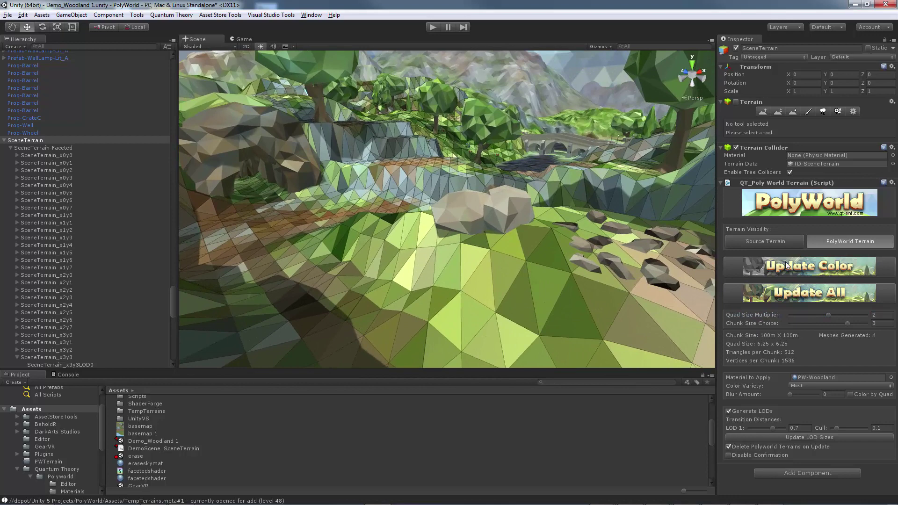
{"action": "left_click", "coordinate": [817, 297]}
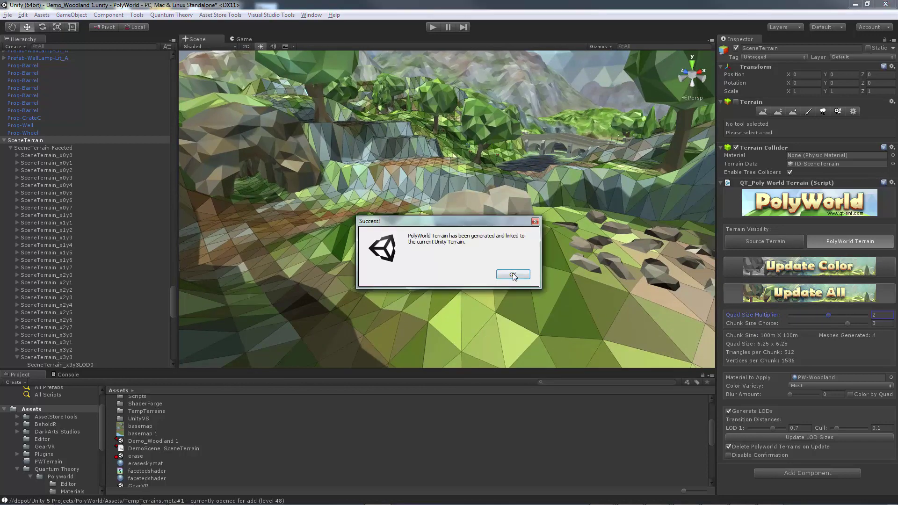
Set the Quad Size Multiplier to 1 and regenerate the entire PolyWorld terrain.
{"action": "left_click", "coordinate": [514, 275]}
{"action": "right_click_drag", "start_coordinate": [573, 274], "coordinate": [652, 251]}
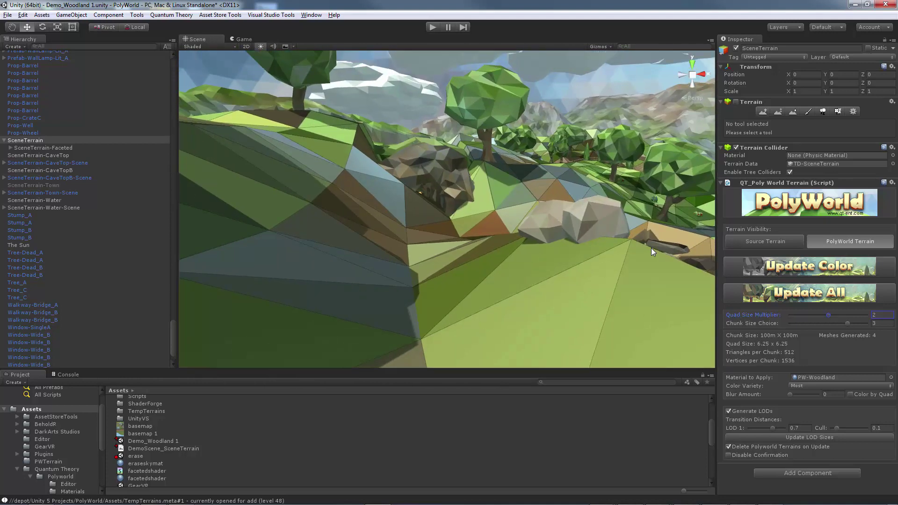
{"action": "left_click_drag", "start_coordinate": [815, 315], "coordinate": [806, 316]}
{"action": "left_click", "coordinate": [795, 293]}
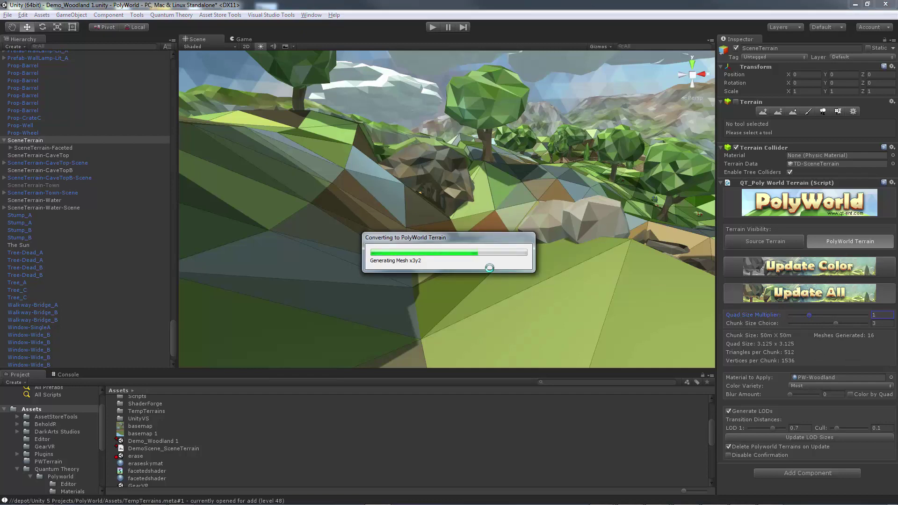
{"action": "left_click", "coordinate": [512, 274]}
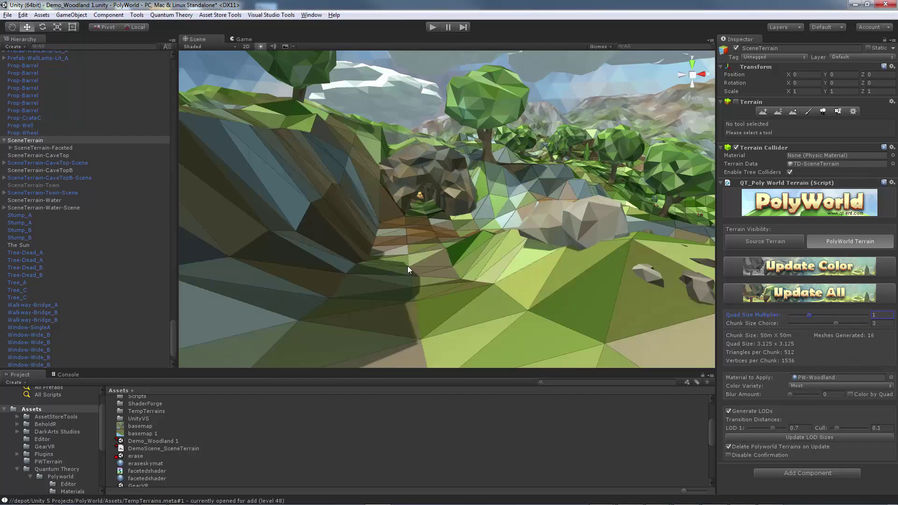
Set the Quad Size Multiplier to 0 and rebuild all of the PolyWorld terrain meshes.
{"action": "left_click_drag", "start_coordinate": [808, 314], "coordinate": [778, 314]}
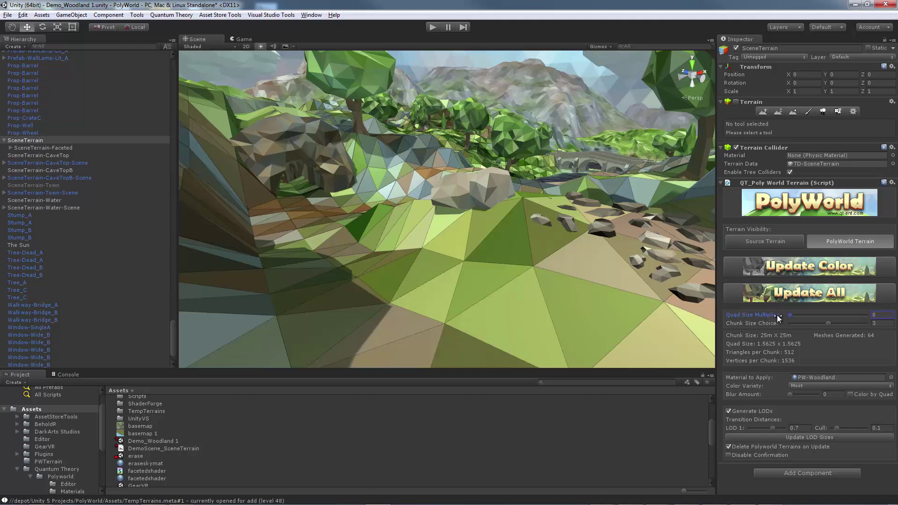
{"action": "left_click", "coordinate": [805, 293]}
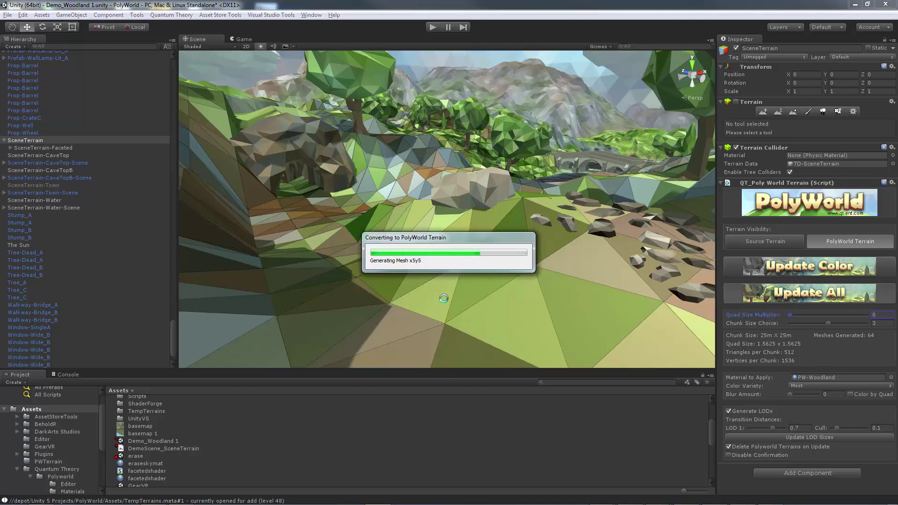
{"action": "right_click_drag", "start_coordinate": [505, 278], "coordinate": [478, 273]}
{"action": "right_click_drag", "start_coordinate": [419, 243], "coordinate": [524, 267]}
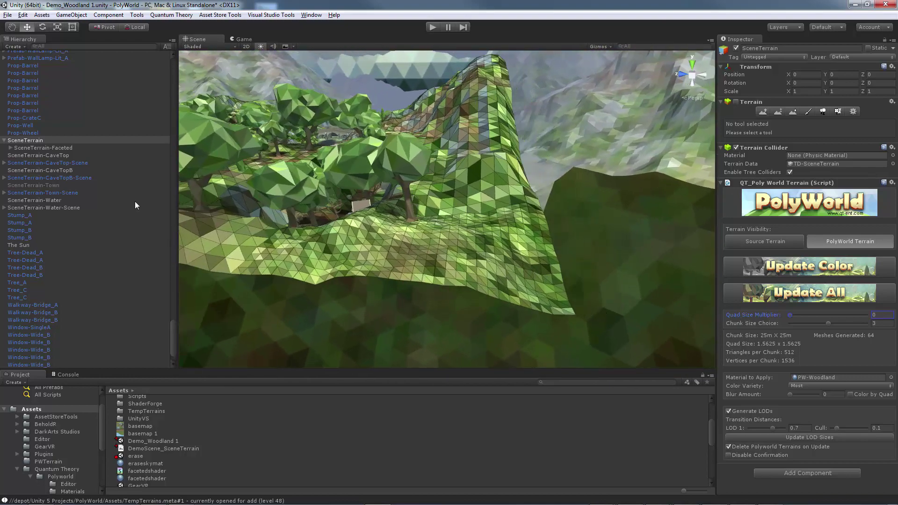
Try moving the whole SceneTerrain-Faceted group away from its position, and undo the move.
{"action": "left_click", "coordinate": [34, 148]}
{"action": "right_click_drag", "start_coordinate": [473, 191], "coordinate": [435, 305]}
{"action": "mouse_move", "coordinate": [445, 319]}
{"action": "left_mouse_down"}
{"action": "mouse_move", "coordinate": [369, 299]}
{"action": "mouse_move", "coordinate": [465, 287]}
{"action": "mouse_move", "coordinate": [479, 299]}
{"action": "mouse_move", "coordinate": [453, 304]}
{"action": "left_mouse_up"}
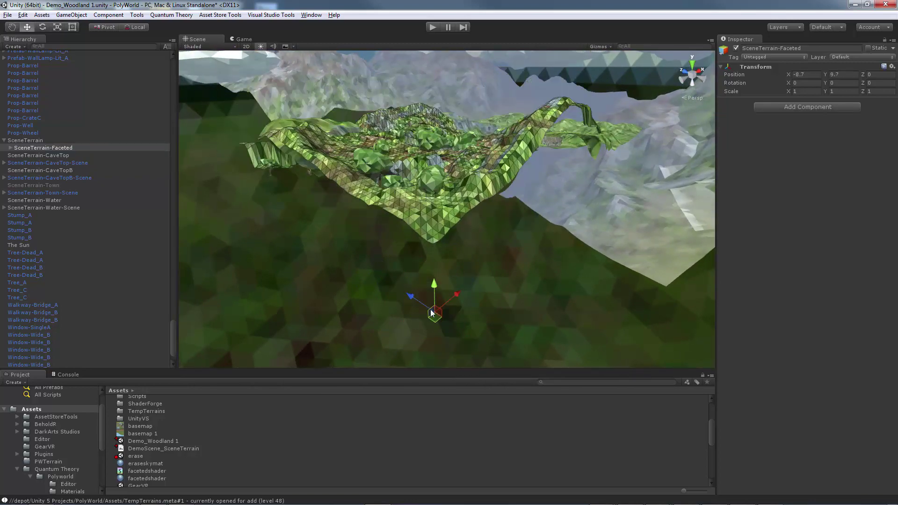
{"action": "key", "text": "ctrl+z"}
{"action": "right_click_drag", "start_coordinate": [403, 235], "coordinate": [369, 213]}
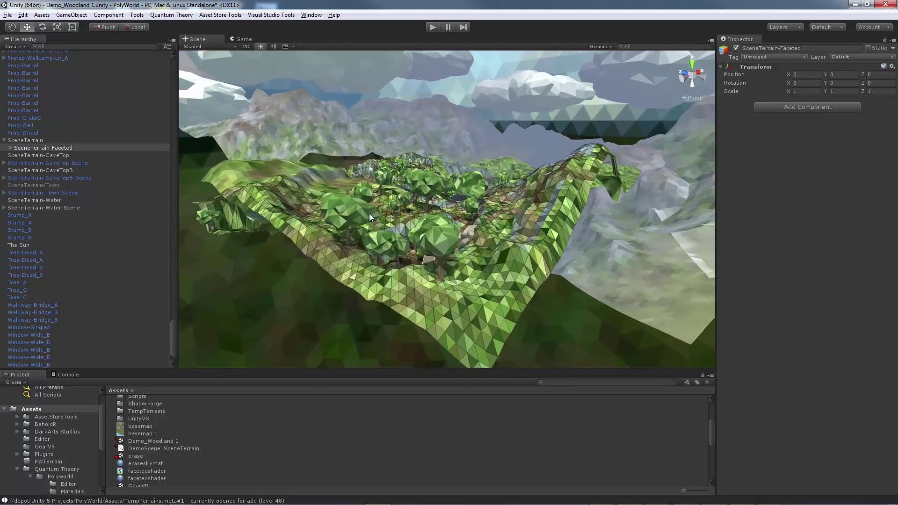
Expand SceneTerrain-Faceted and try pulling the corner chunk meshes SceneTerrain_x0y0LOD1 and SceneTerrain_x0y1LOD1 out of the terrain.
{"action": "left_click", "coordinate": [11, 147]}
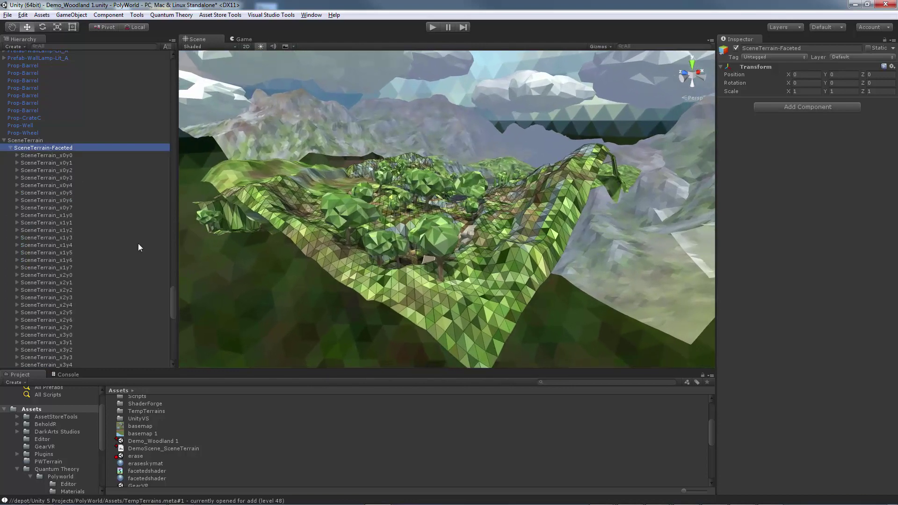
{"action": "scroll", "coordinate": [40, 163], "scroll_direction": "down", "scroll_amount": 3}
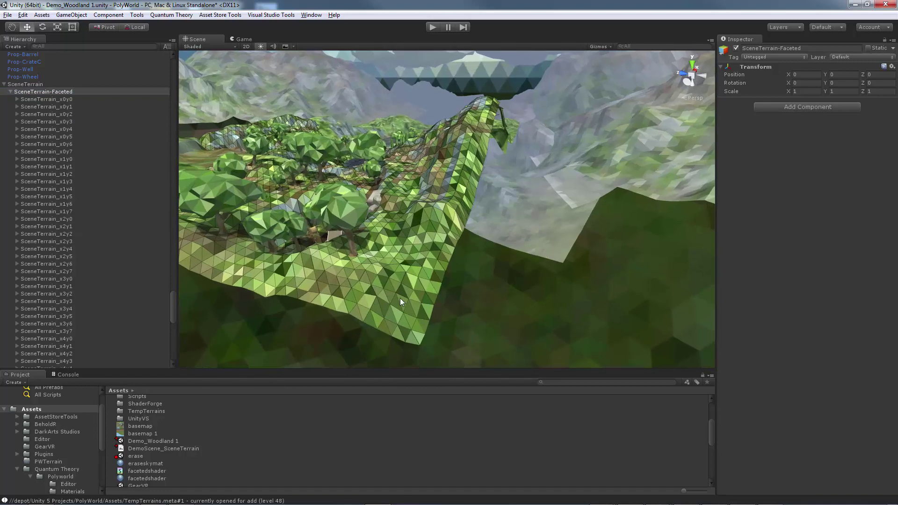
{"action": "left_click", "coordinate": [402, 296]}
{"action": "right_click_drag", "start_coordinate": [402, 296], "coordinate": [399, 342]}
{"action": "left_click_drag", "start_coordinate": [394, 345], "coordinate": [519, 374]}
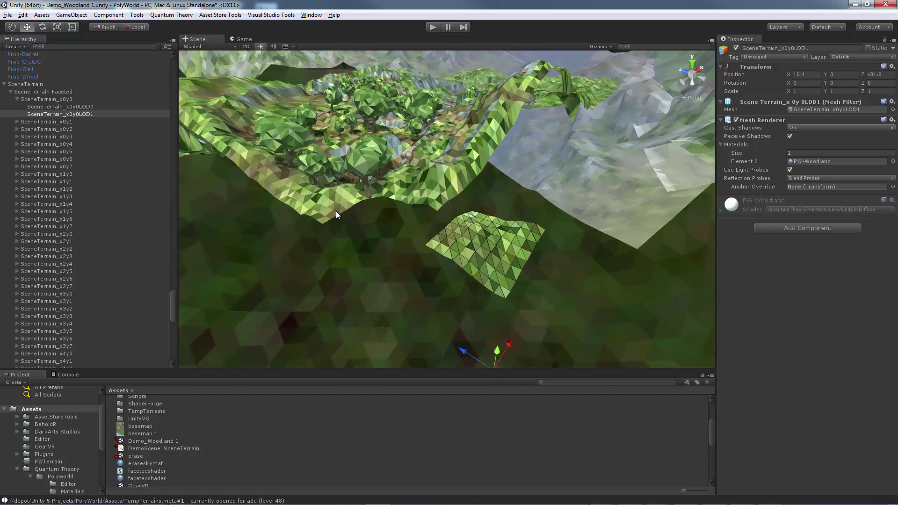
{"action": "left_click", "coordinate": [336, 212]}
{"action": "left_click_drag", "start_coordinate": [344, 312], "coordinate": [327, 383]}
{"action": "right_click_drag", "start_coordinate": [397, 217], "coordinate": [346, 221]}
{"action": "key", "text": "w"}
{"action": "left_click_drag", "start_coordinate": [347, 222], "coordinate": [373, 193], "text": "alt"}
{"action": "left_click", "coordinate": [42, 144]}
{"action": "left_click", "coordinate": [265, 182]}
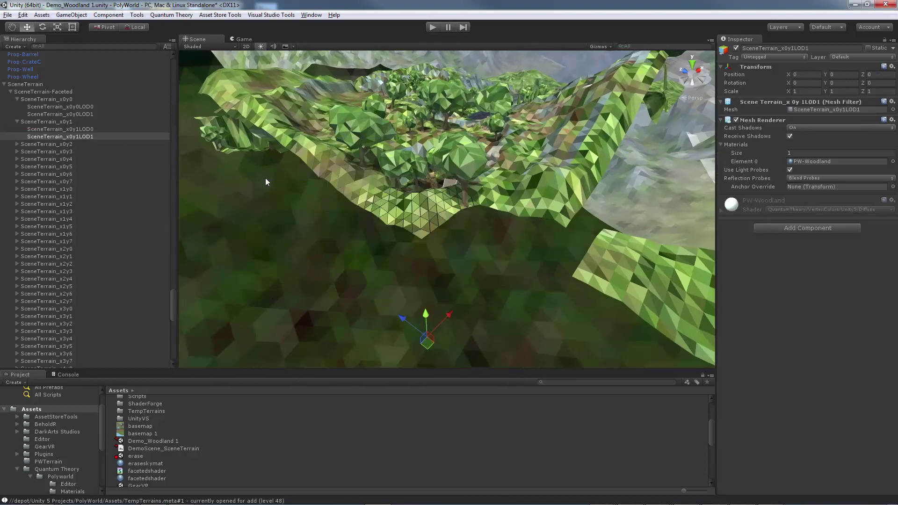
Reselect SceneTerrain and try lower and higher Chunk Size Choice values, also with the Quad Size Multiplier raised to 4.
{"action": "left_click", "coordinate": [33, 85]}
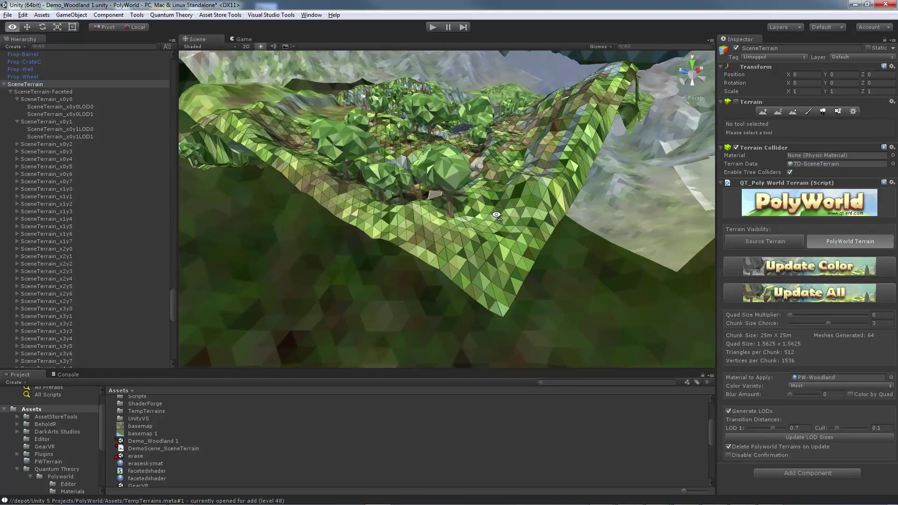
{"action": "mouse_move", "coordinate": [472, 206]}
{"action": "left_mouse_down", "text": "alt"}
{"action": "mouse_move", "coordinate": [501, 215]}
{"action": "mouse_move", "coordinate": [470, 200]}
{"action": "left_mouse_up", "text": "alt"}
{"action": "key", "text": "w"}
{"action": "right_click_drag", "start_coordinate": [469, 200], "coordinate": [892, 340]}
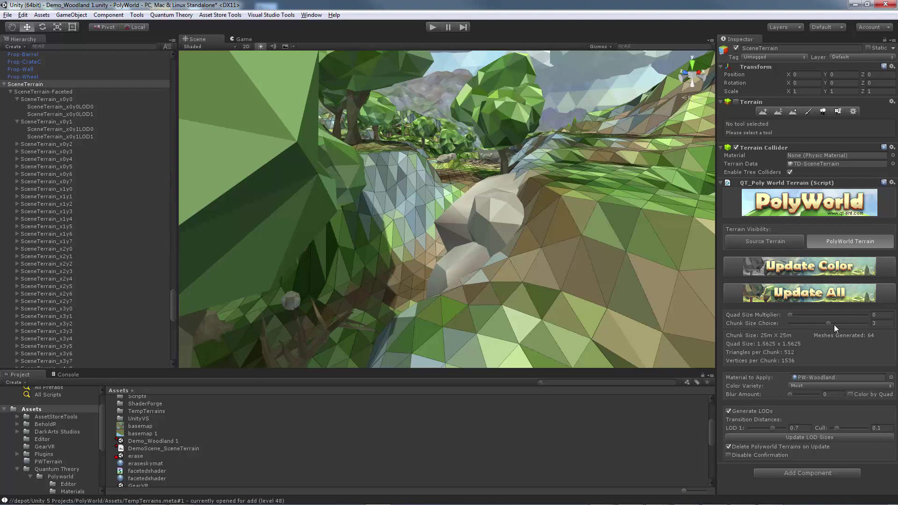
{"action": "right_click_drag", "start_coordinate": [440, 263], "coordinate": [446, 264]}
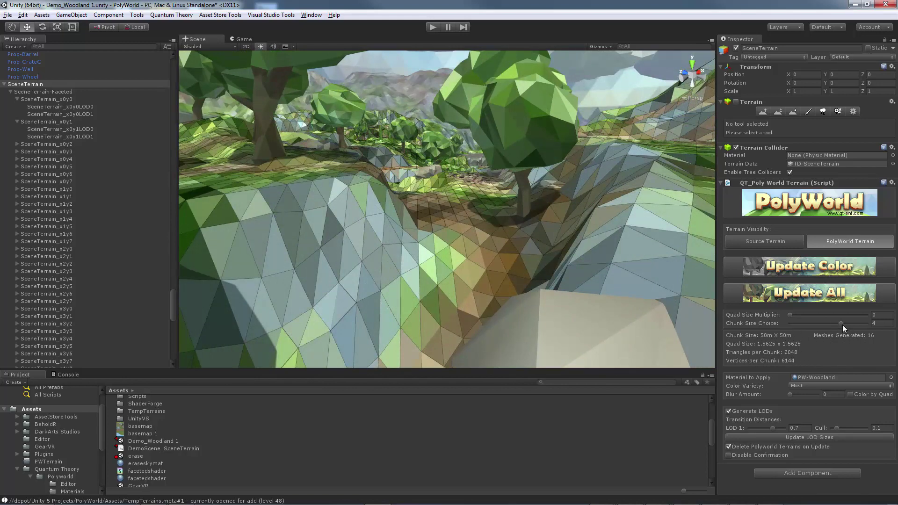
{"action": "left_click_drag", "start_coordinate": [840, 325], "coordinate": [792, 355]}
{"action": "left_click_drag", "start_coordinate": [807, 325], "coordinate": [860, 326]}
{"action": "left_click_drag", "start_coordinate": [801, 318], "coordinate": [873, 318]}
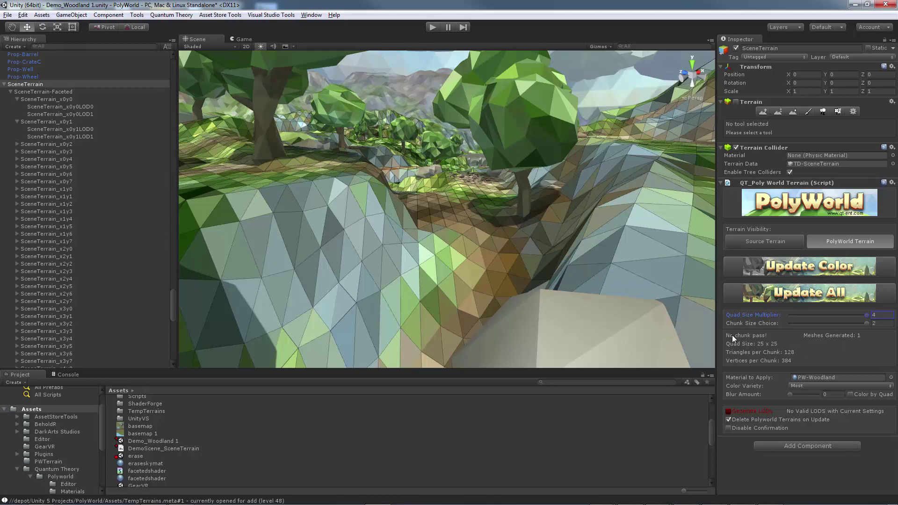
{"action": "left_click_drag", "start_coordinate": [869, 321], "coordinate": [815, 324]}
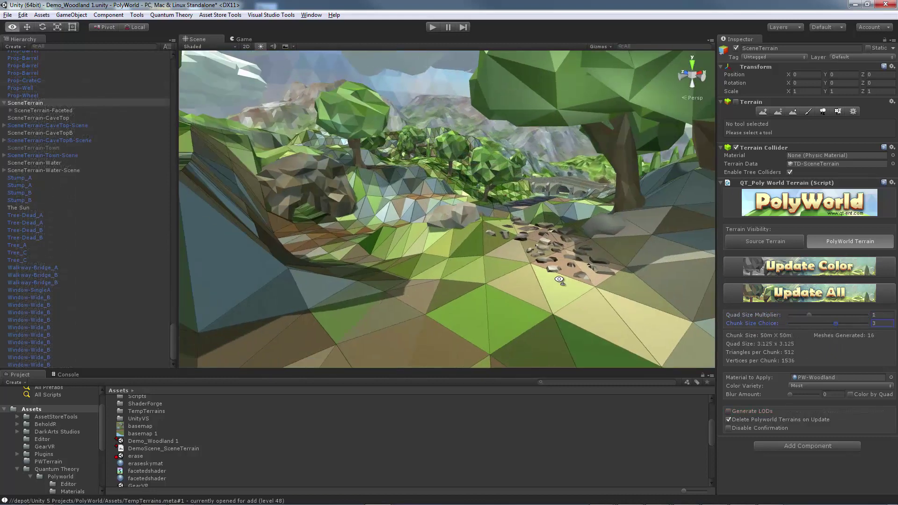
Set the Quad Size Multiplier to 0 and the Chunk Size Choice to 4, and regenerate the terrain without LODs.
{"action": "key", "text": "s"}
{"action": "right_click_drag", "start_coordinate": [560, 279], "coordinate": [561, 273]}
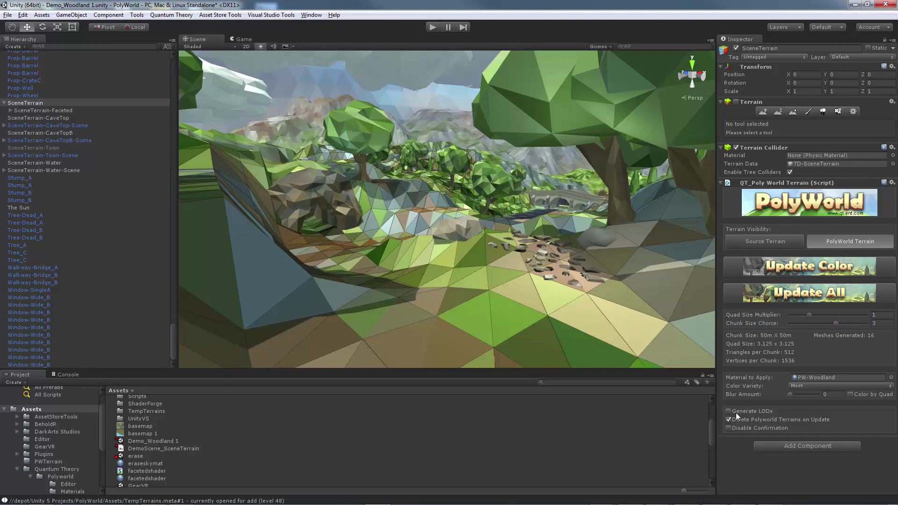
{"action": "key", "text": "s"}
{"action": "right_click_drag", "start_coordinate": [523, 240], "coordinate": [482, 222]}
{"action": "key", "text": "shift+w"}
{"action": "key", "text": "w"}
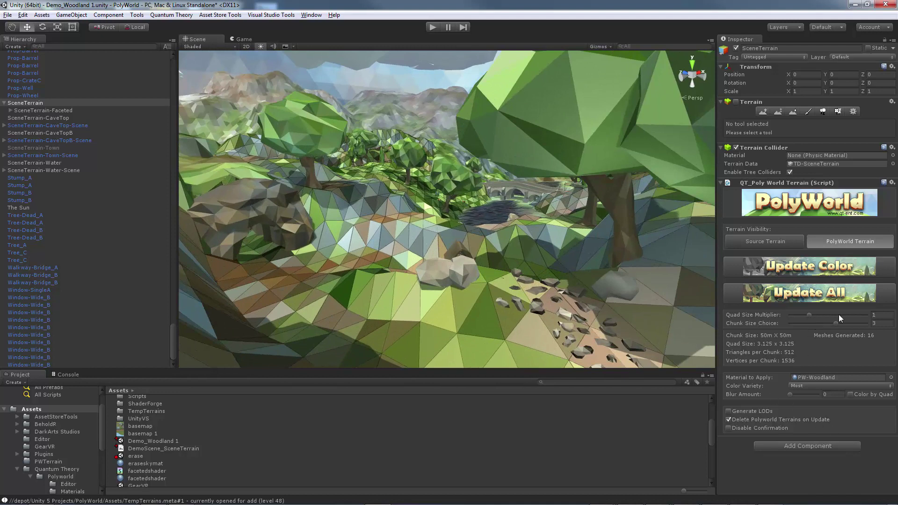
{"action": "left_click_drag", "start_coordinate": [811, 315], "coordinate": [843, 324]}
{"action": "left_click", "coordinate": [836, 293]}
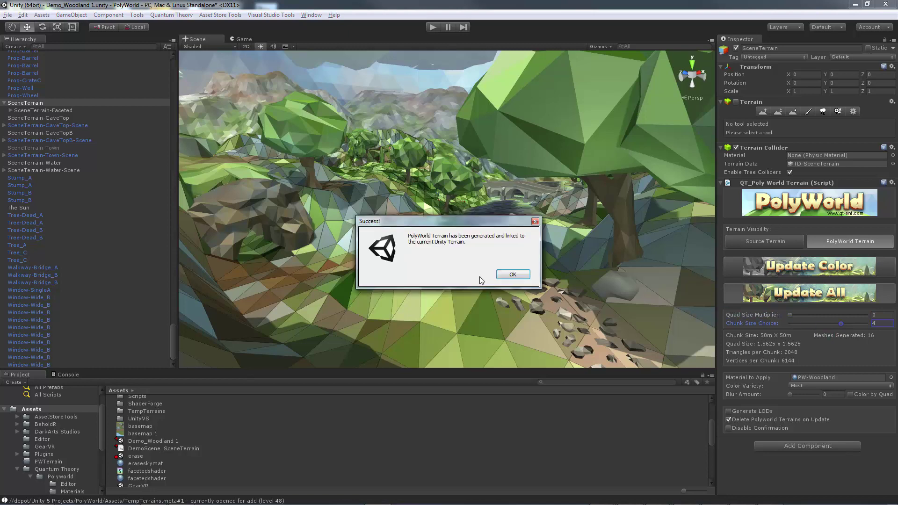
{"action": "left_click", "coordinate": [512, 274]}
Turn on Generate LODs and regenerate the entire PolyWorld terrain.
{"action": "right_click_drag", "start_coordinate": [513, 275], "coordinate": [495, 264]}
{"action": "left_click", "coordinate": [728, 411]}
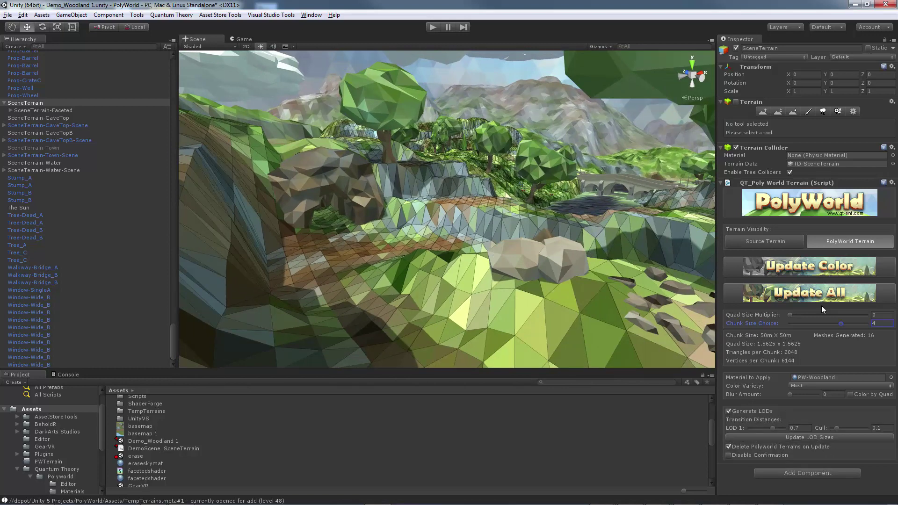
{"action": "left_click", "coordinate": [823, 293]}
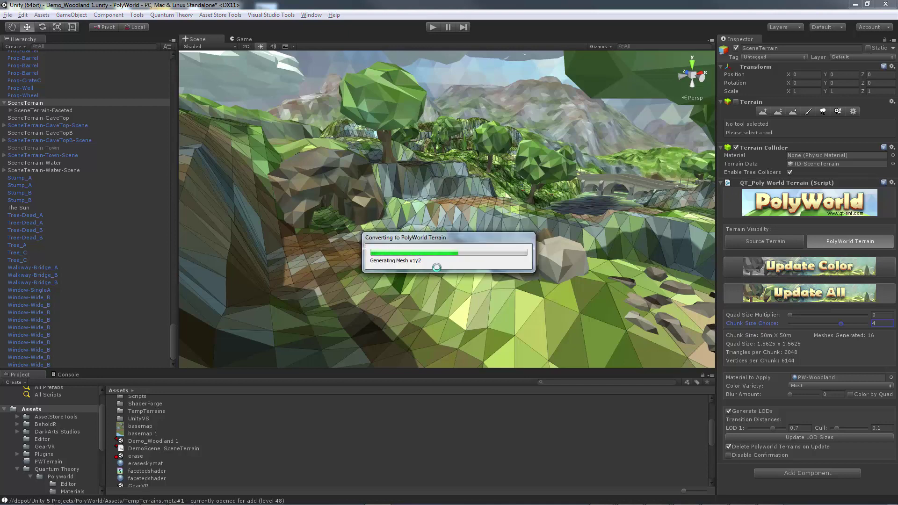
{"action": "left_click", "coordinate": [517, 274]}
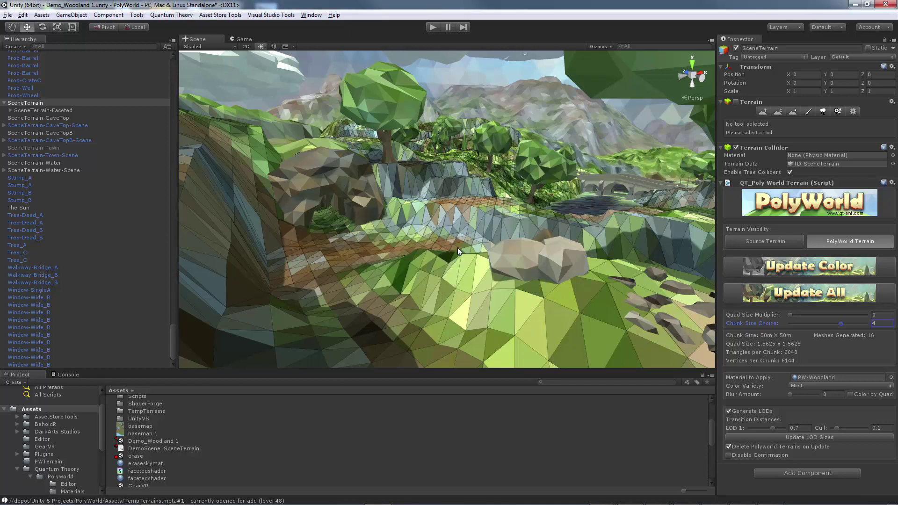
Select the neighbouring chunk meshes SceneTerrain_x0y0LOD0 and SceneTerrain_x1y0LOD1 to compare their LOD density, and reselect SceneTerrain.
{"action": "mouse_move", "coordinate": [450, 242]}
{"action": "right_mouse_down"}
{"action": "mouse_move", "coordinate": [501, 280]}
{"action": "mouse_move", "coordinate": [481, 238]}
{"action": "mouse_move", "coordinate": [525, 269]}
{"action": "mouse_move", "coordinate": [519, 252]}
{"action": "mouse_move", "coordinate": [527, 268]}
{"action": "mouse_move", "coordinate": [474, 230]}
{"action": "mouse_move", "coordinate": [655, 277]}
{"action": "mouse_move", "coordinate": [538, 268]}
{"action": "right_mouse_up"}
{"action": "key", "text": "shift+w"}
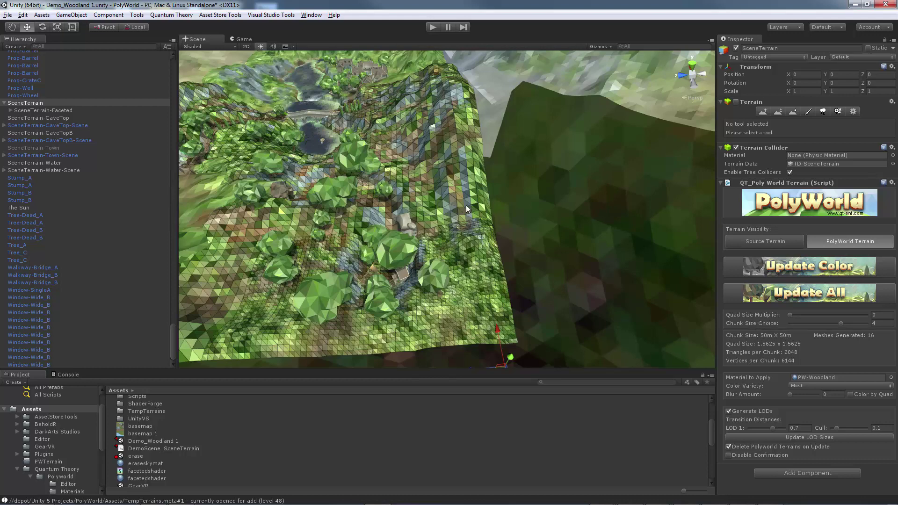
{"action": "left_click", "coordinate": [473, 234]}
{"action": "left_click", "coordinate": [478, 246], "text": "shift"}
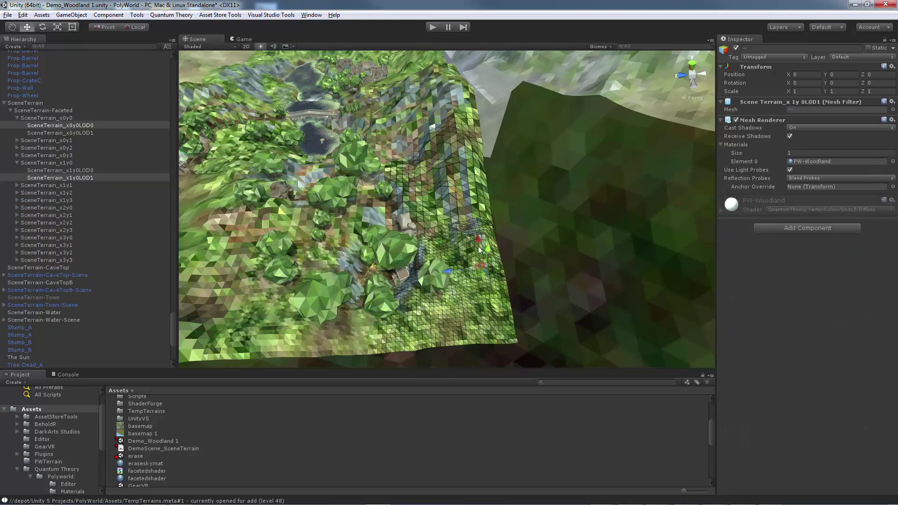
{"action": "left_click_drag", "start_coordinate": [478, 246], "coordinate": [537, 215], "text": "alt"}
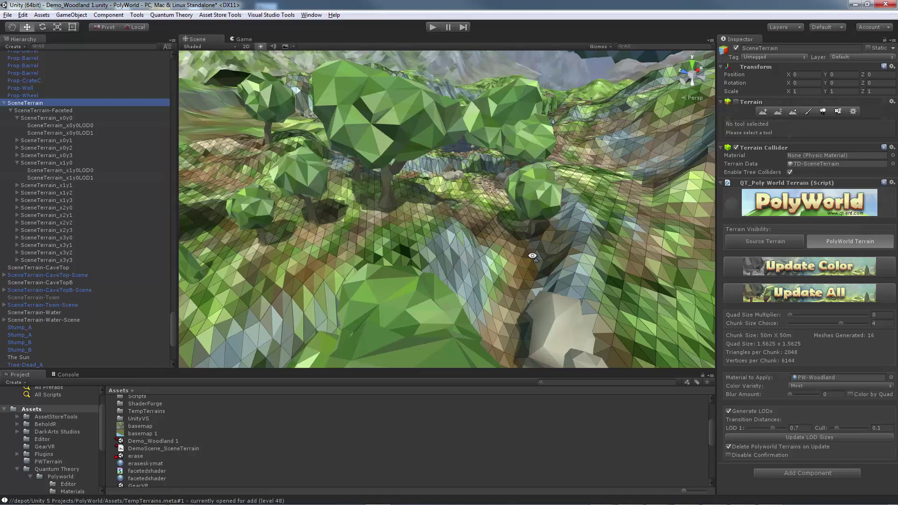
{"action": "left_click_drag", "start_coordinate": [532, 256], "coordinate": [510, 206], "text": "alt"}
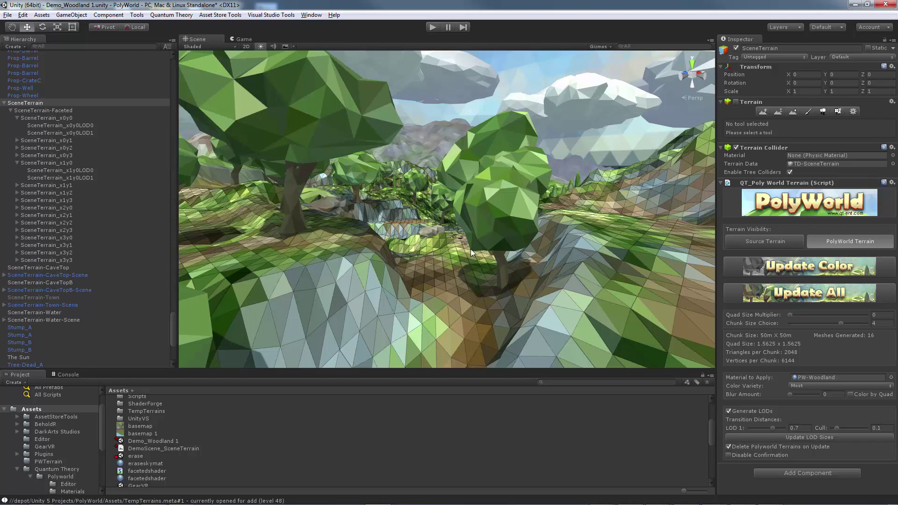
{"action": "left_click_drag", "start_coordinate": [496, 255], "coordinate": [532, 255], "text": "alt"}
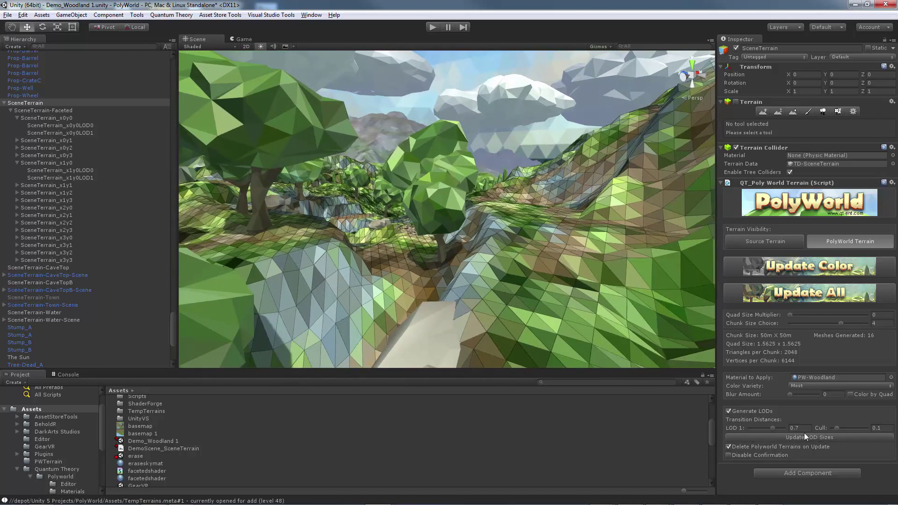
Set the LOD 1 transition distance to 1, update the LOD sizes, and inspect the transitions on the mountainside.
{"action": "right_click_drag", "start_coordinate": [412, 201], "coordinate": [524, 170]}
{"action": "key", "text": "s"}
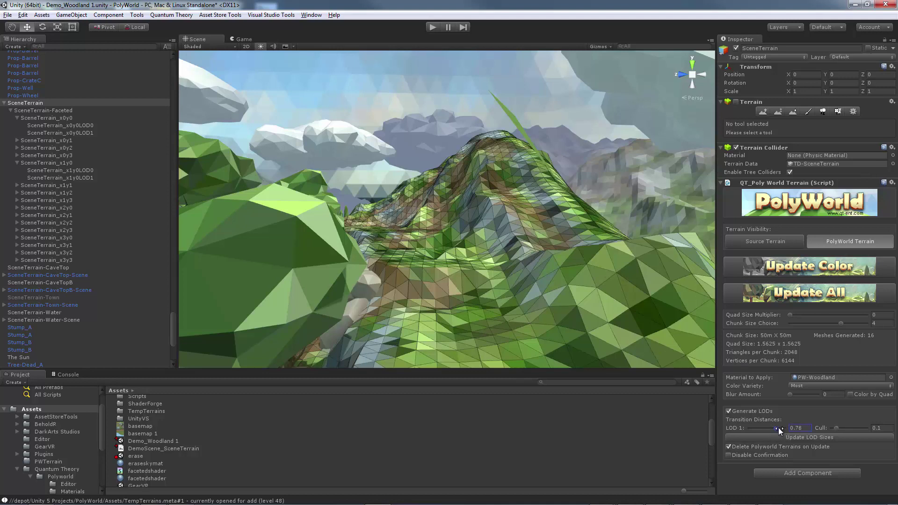
{"action": "left_click", "coordinate": [802, 438]}
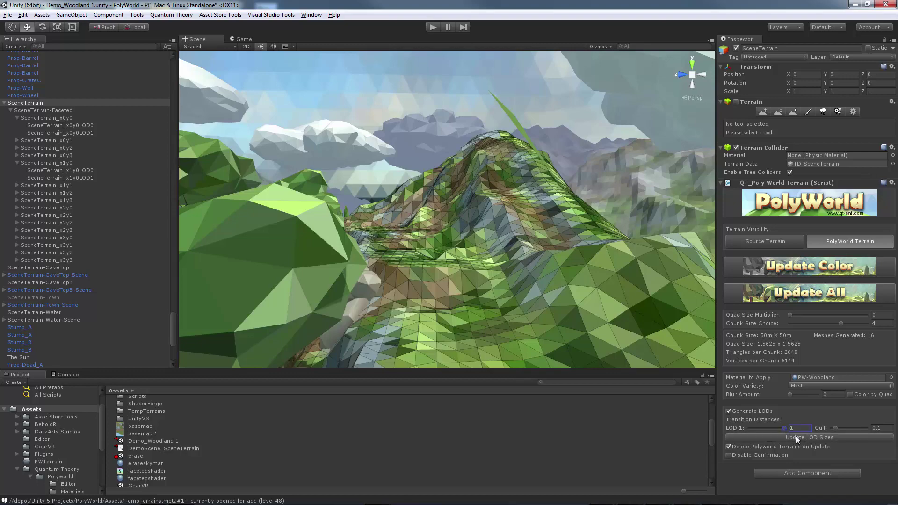
{"action": "right_click_drag", "start_coordinate": [582, 280], "coordinate": [570, 360]}
{"action": "right_click_drag", "start_coordinate": [507, 211], "coordinate": [514, 248]}
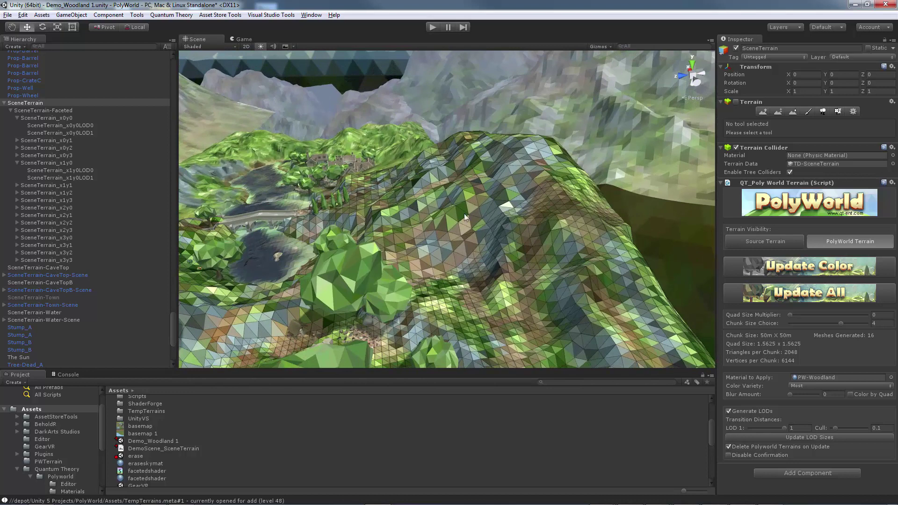
{"action": "right_click_drag", "start_coordinate": [454, 261], "coordinate": [479, 229]}
{"action": "key", "text": "w"}
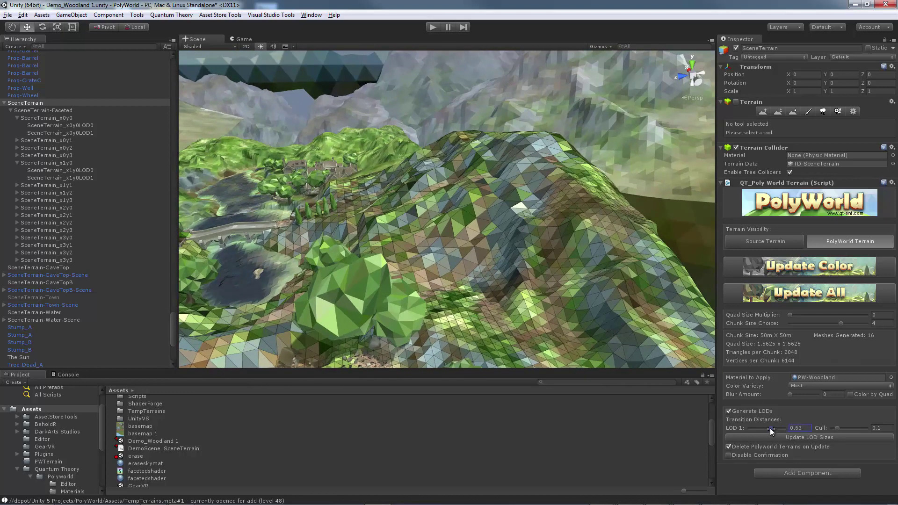
Lower the LOD 1 transition distance to 0.62 and apply the updated LOD sizes.
{"action": "left_click", "coordinate": [790, 436]}
{"action": "left_click_drag", "start_coordinate": [771, 429], "coordinate": [775, 435]}
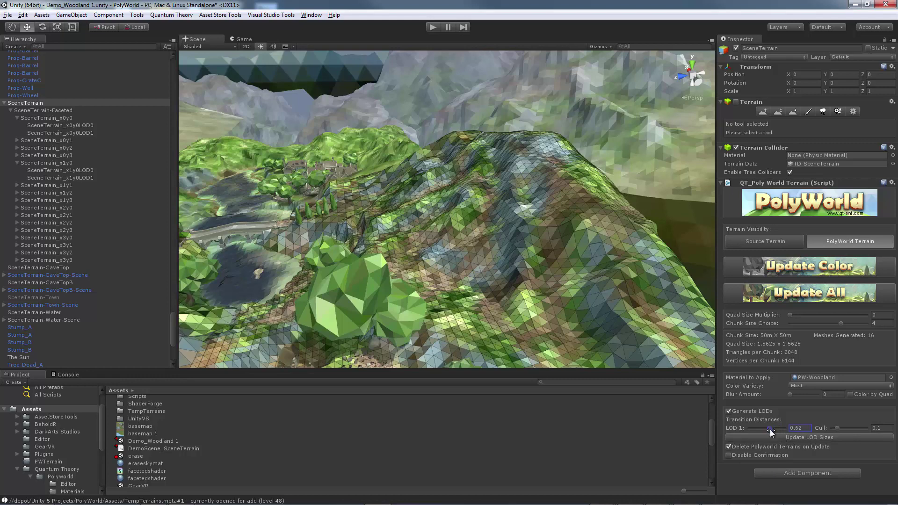
{"action": "left_click", "coordinate": [812, 435]}
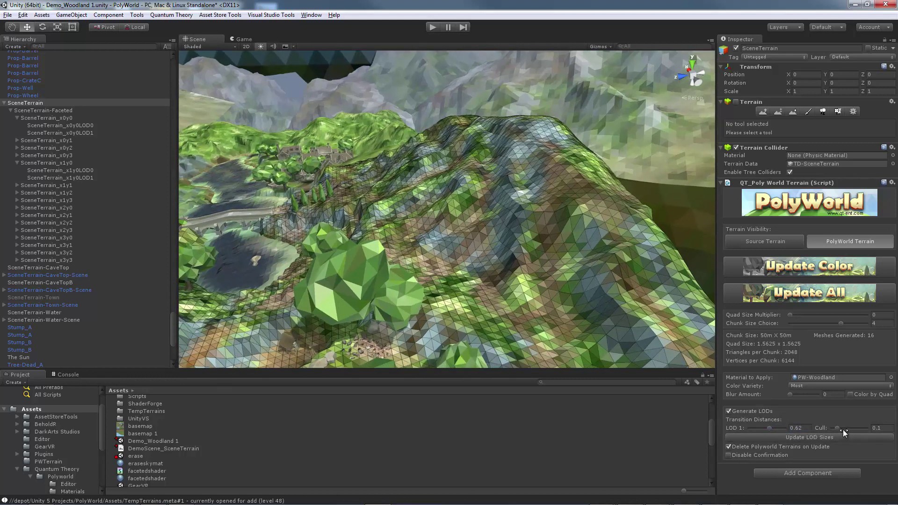
Try a higher Cull distance, set it to 0.05, and update the LOD sizes.
{"action": "left_click_drag", "start_coordinate": [844, 429], "coordinate": [848, 428]}
{"action": "right_click_drag", "start_coordinate": [499, 287], "coordinate": [512, 305]}
{"action": "key", "text": "s"}
{"action": "left_click_drag", "start_coordinate": [512, 305], "coordinate": [522, 334], "text": "alt"}
{"action": "left_click_drag", "start_coordinate": [860, 427], "coordinate": [832, 427]}
{"action": "left_click", "coordinate": [819, 435]}
{"action": "right_click_drag", "start_coordinate": [477, 239], "coordinate": [480, 243]}
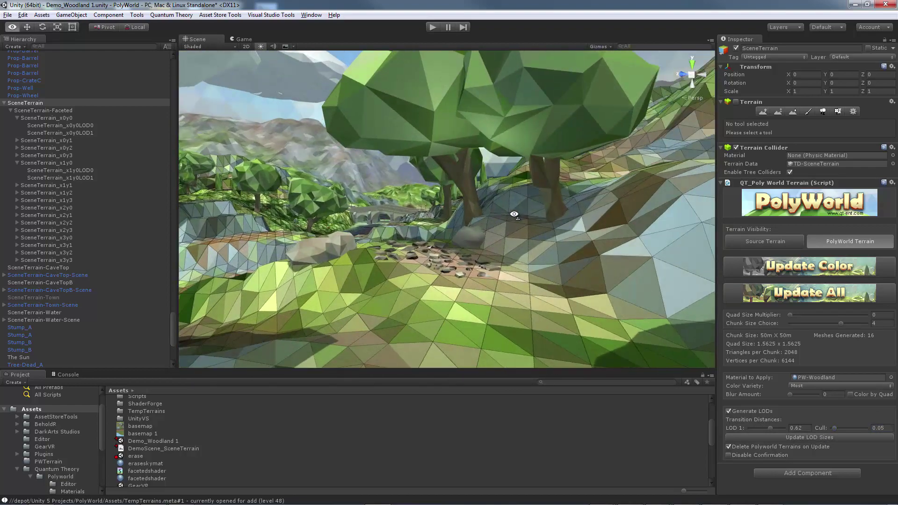
{"action": "right_click_drag", "start_coordinate": [513, 212], "coordinate": [435, 201]}
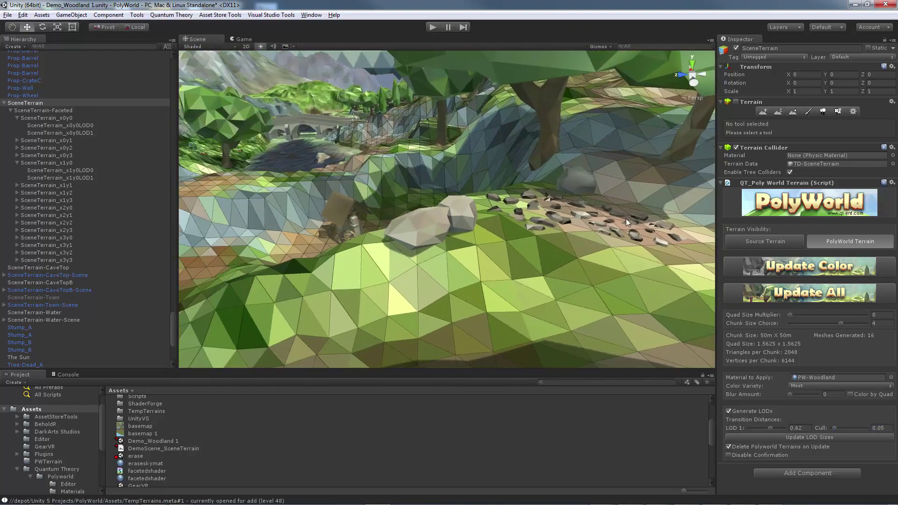
{"action": "mouse_move", "coordinate": [625, 218]}
{"action": "left_mouse_down", "text": "alt"}
{"action": "mouse_move", "coordinate": [501, 185]}
{"action": "mouse_move", "coordinate": [631, 234]}
{"action": "left_mouse_up", "text": "alt"}
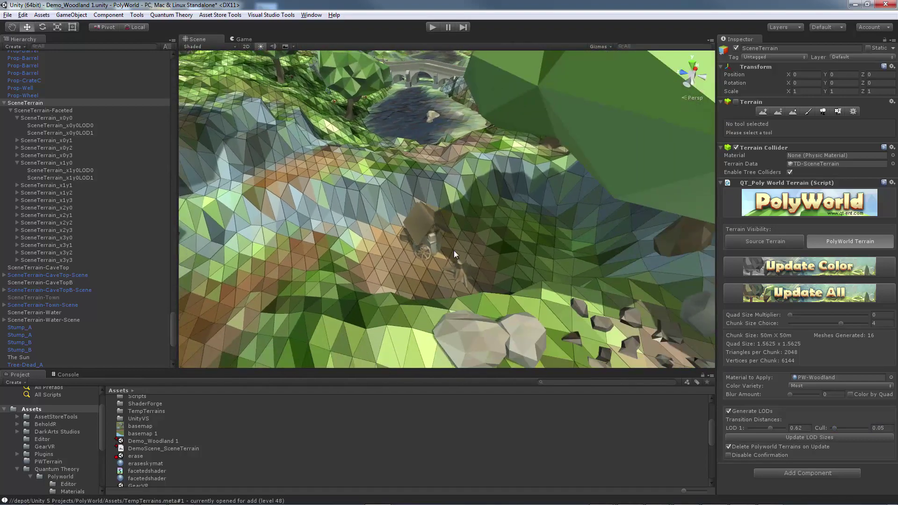
{"action": "left_click_drag", "start_coordinate": [454, 254], "coordinate": [601, 244], "text": "alt"}
{"action": "key", "text": "s"}
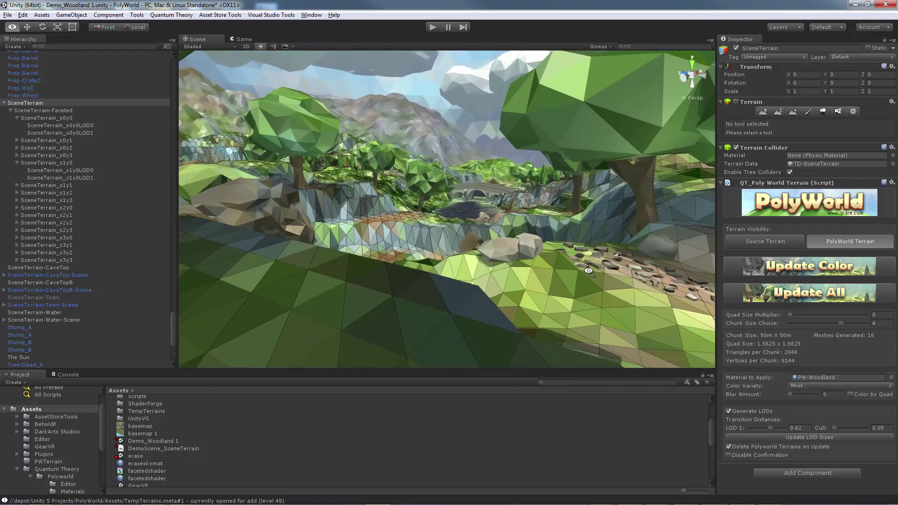